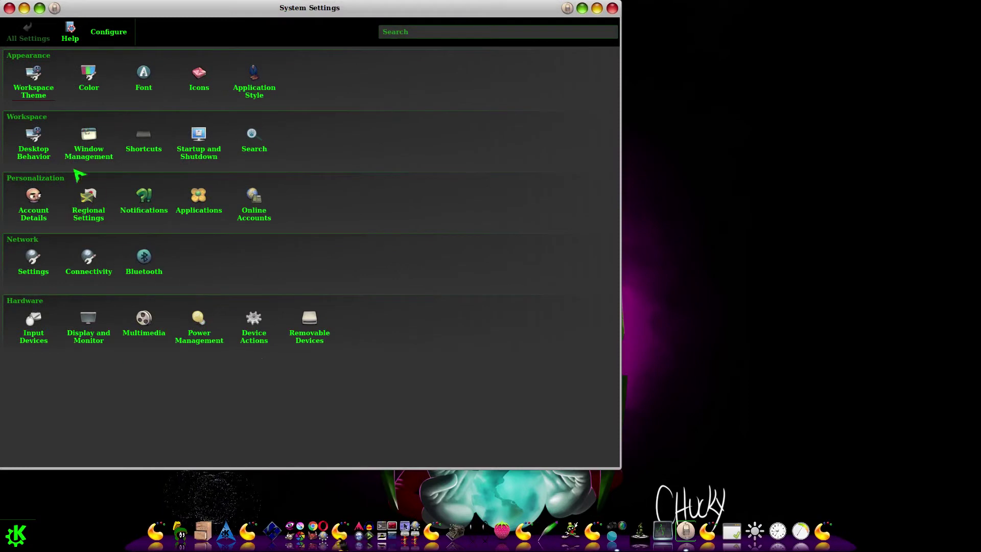
Review the virtual desktop layout and names under Desktop Behavior, preview the Alpha desktop full screen, and close System Settings
click(37, 143)
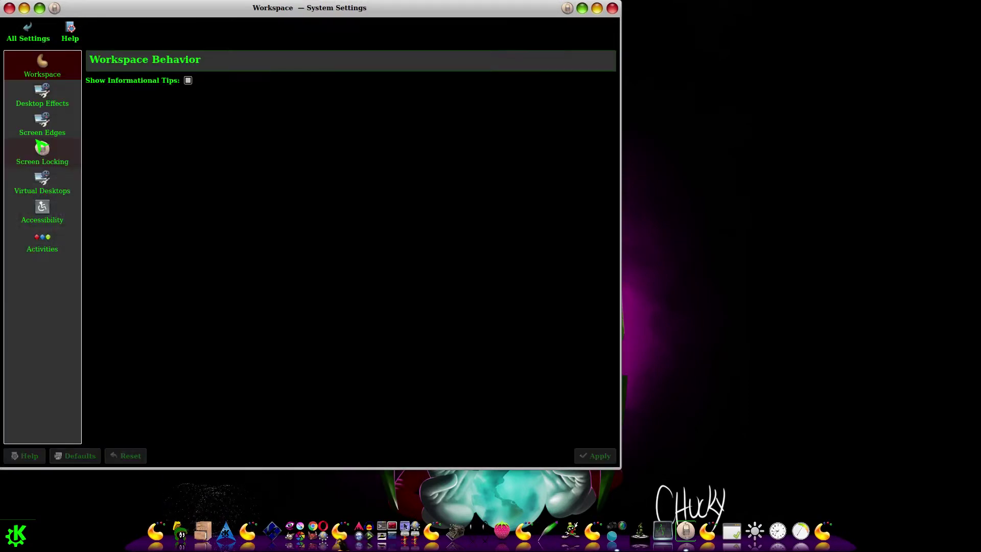
click(46, 193)
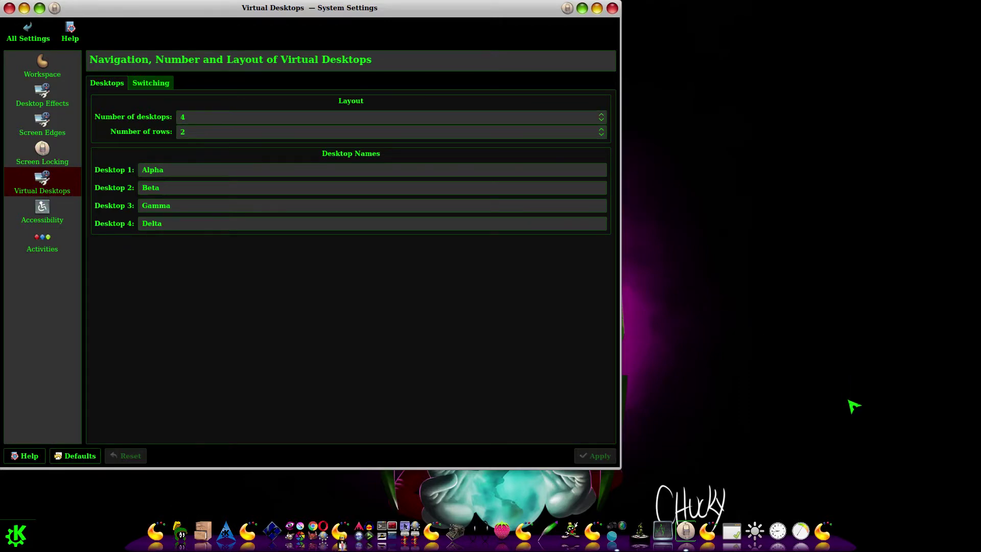
mouse_move(978, 549)
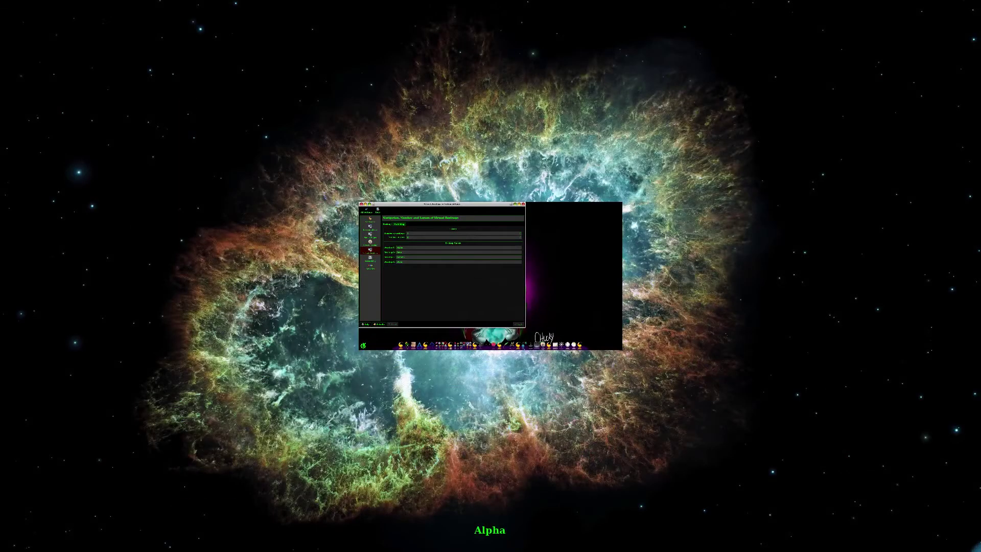
click(976, 546)
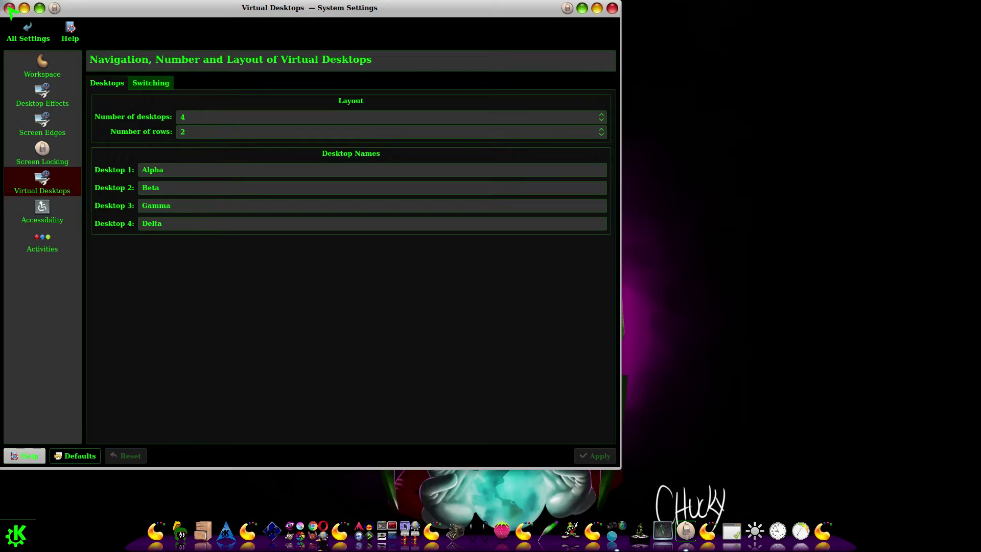
click(10, 9)
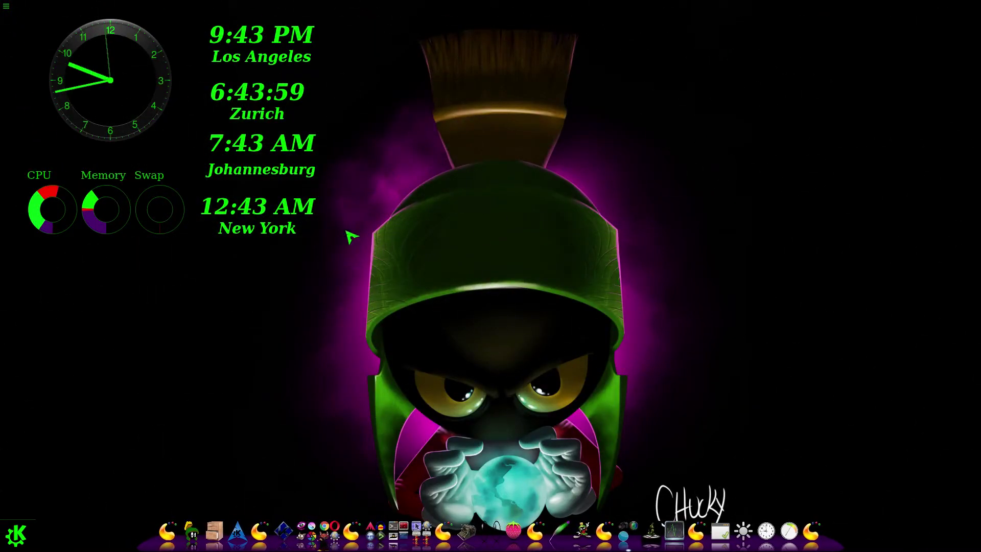
Reveal the auto-hidden side panel, look through its list of activities, and close the list
mouse_move(5, 177)
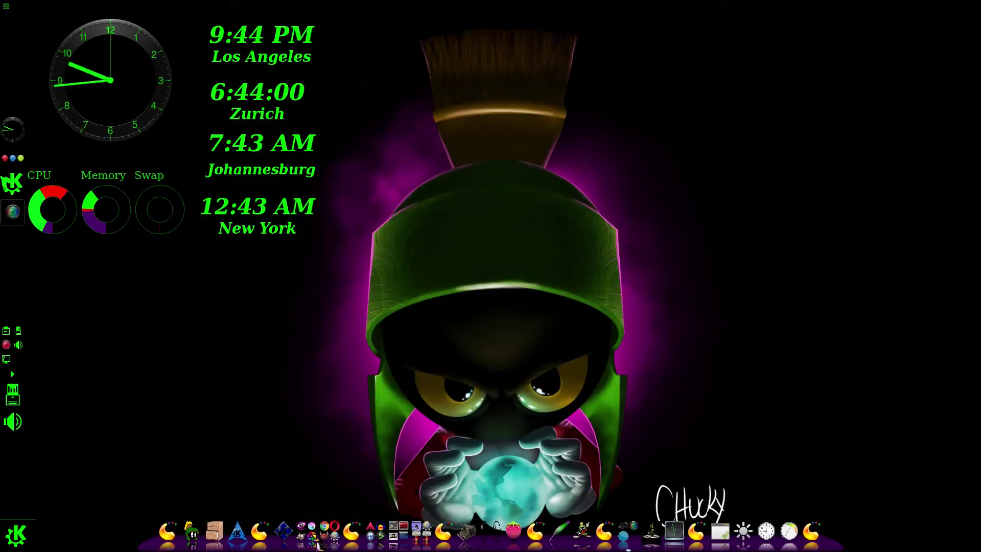
click(17, 160)
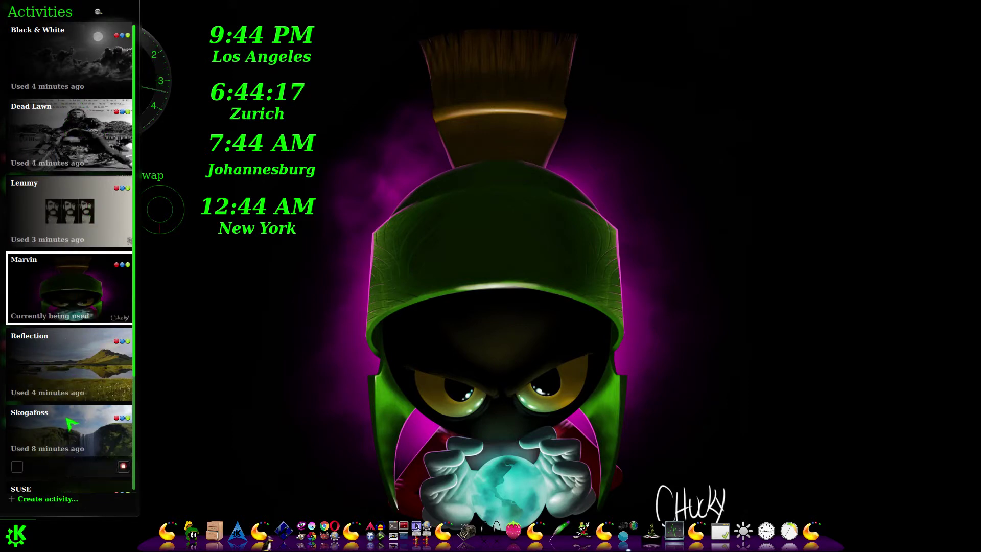
scroll(77, 416, down, 3)
scroll(80, 424, up, 3)
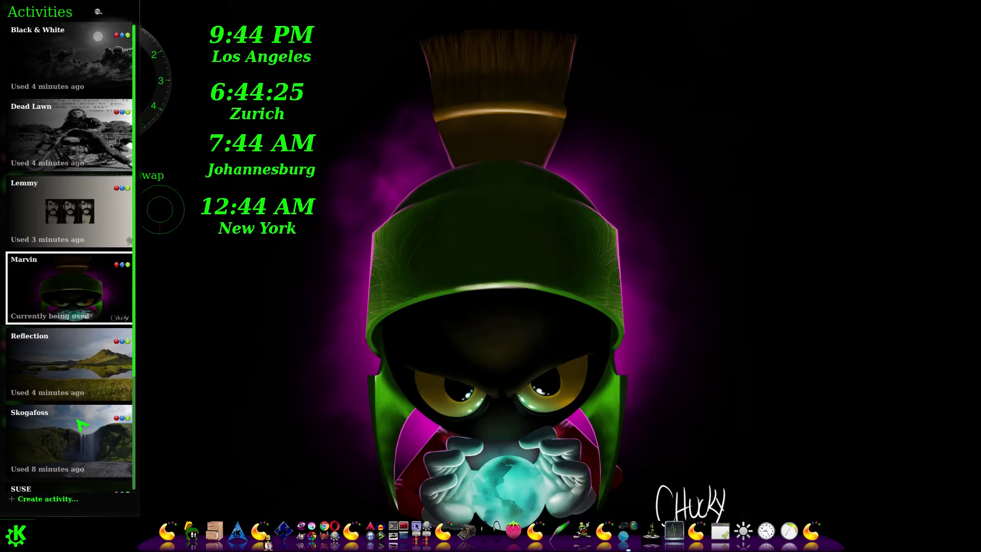
click(242, 334)
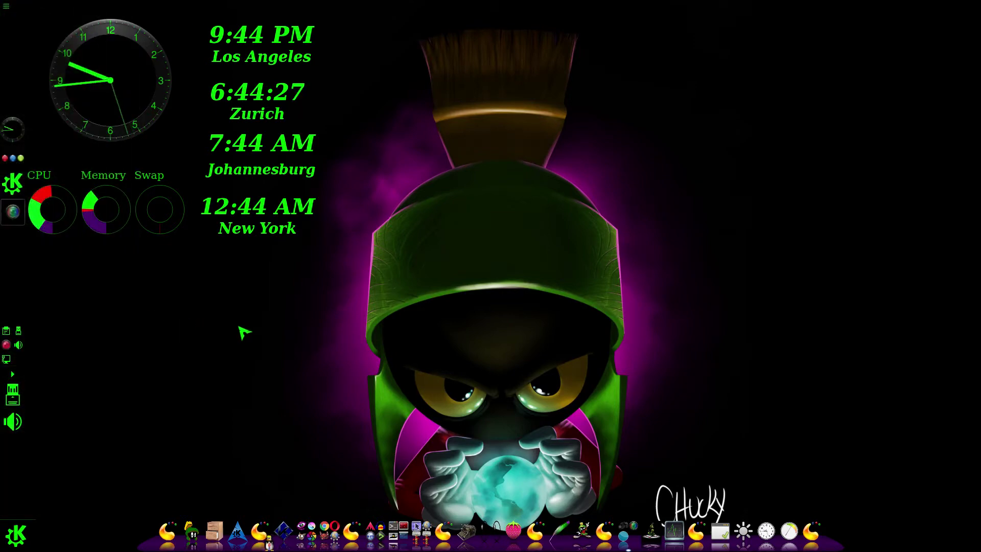
Bring up the activity list from the desktop background and dismiss it without switching activity
right_click(250, 297)
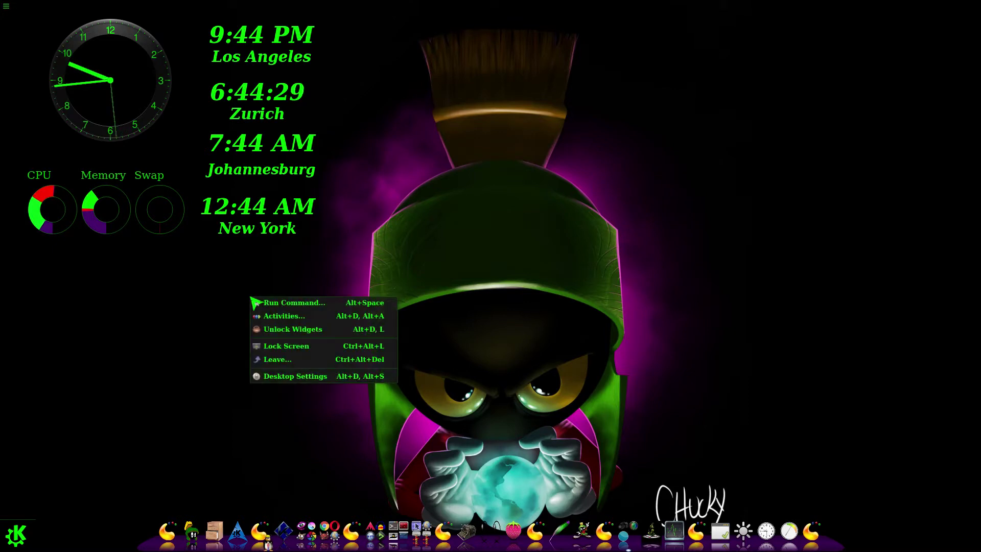
click(274, 316)
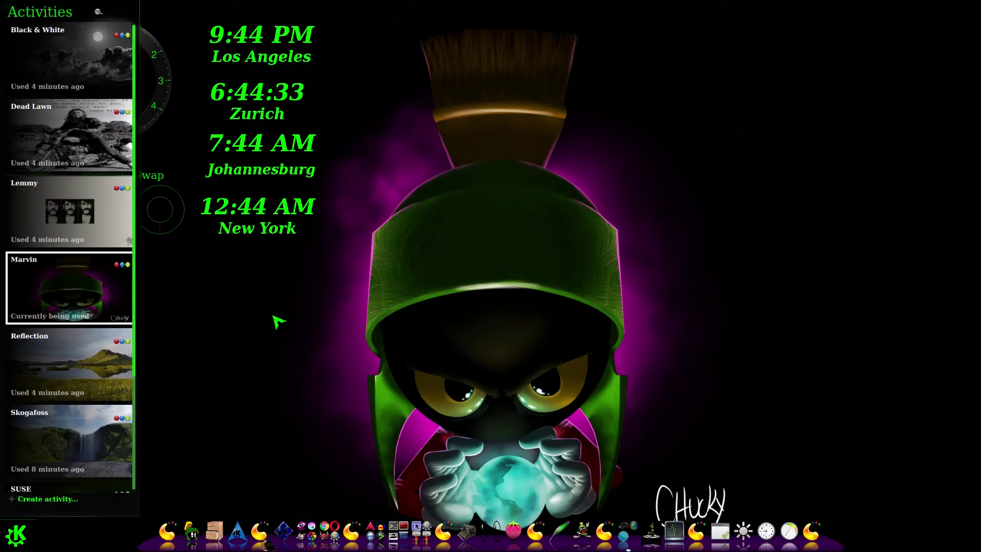
click(390, 270)
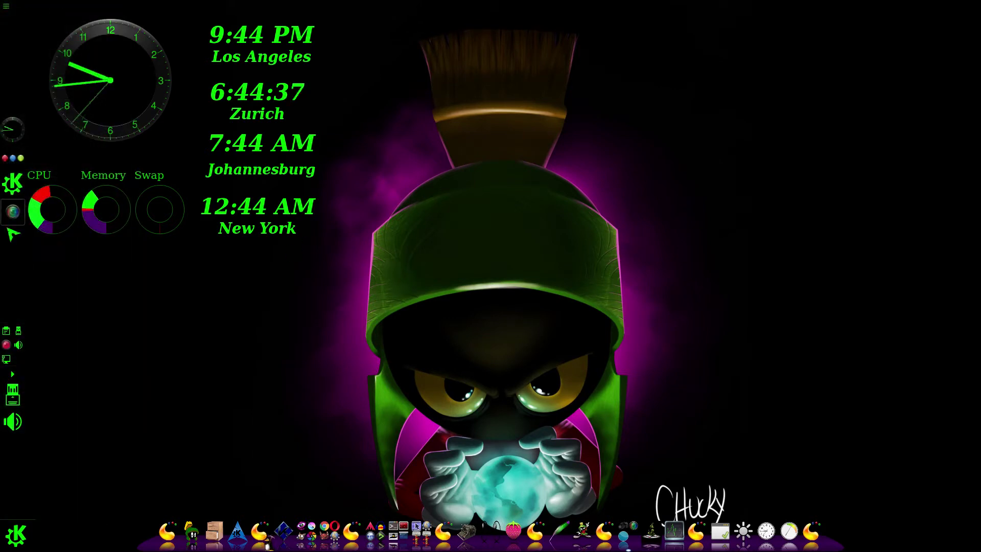
Check the Activity Pager's general settings, close them with the options as they are, and reveal the pager again
mouse_move(464, 11)
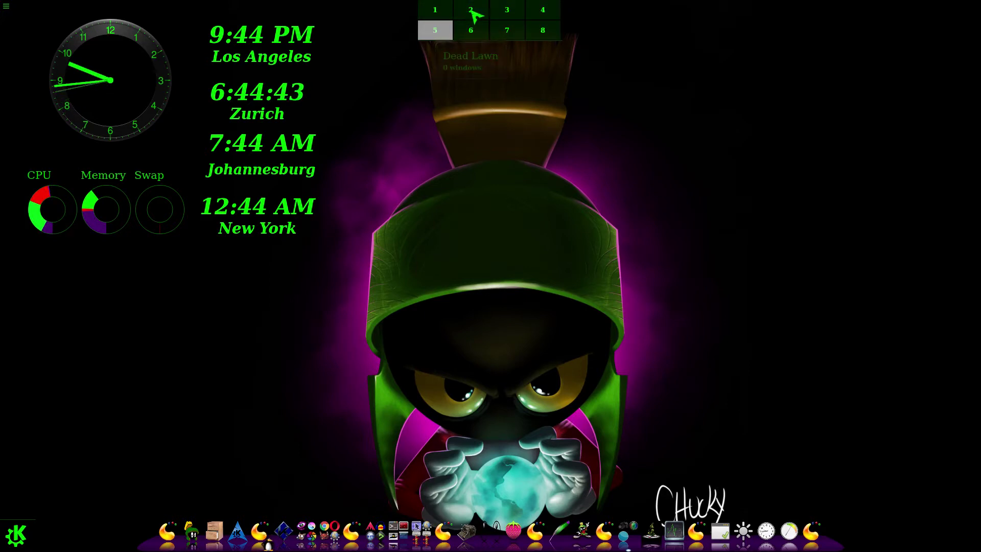
right_click(472, 12)
click(500, 31)
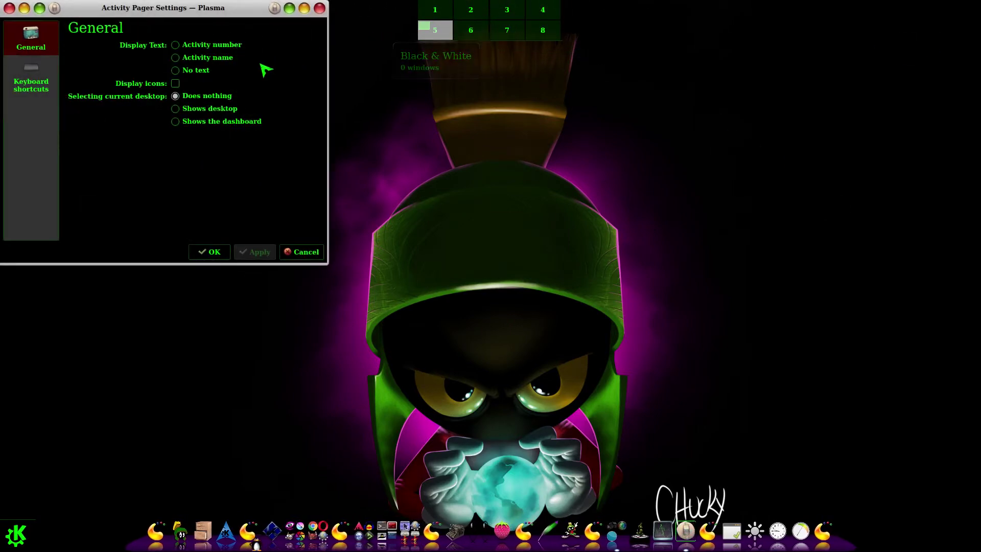
click(211, 252)
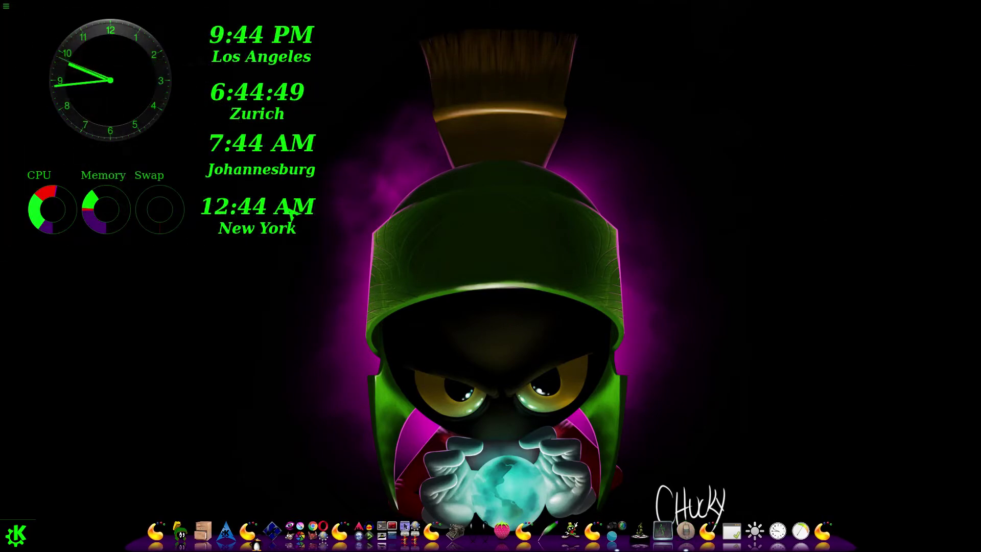
mouse_move(473, 6)
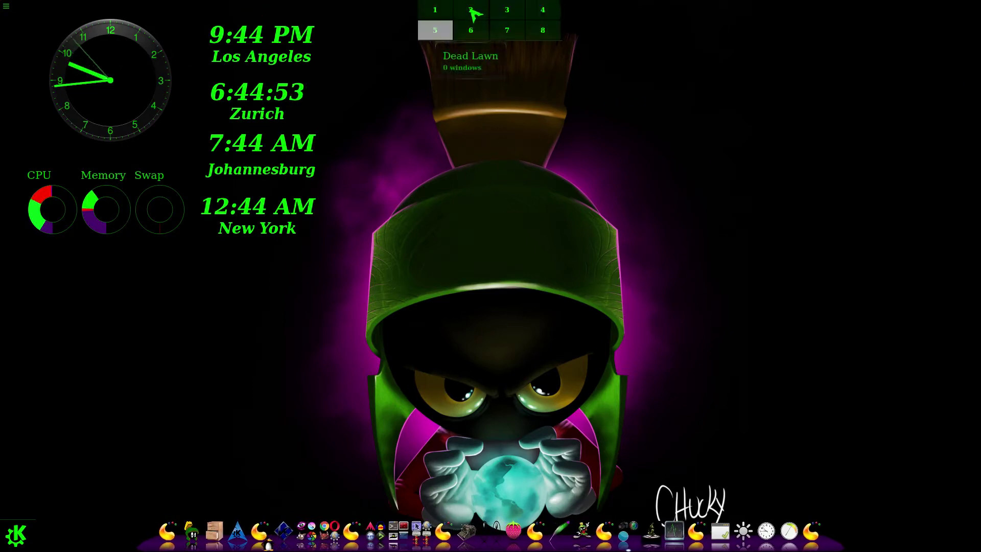
Switch to the Dead Lawn activity using the auto-hidden activity bar, cycle through to Skogafoss, and return to Marvin
mouse_move(976, 216)
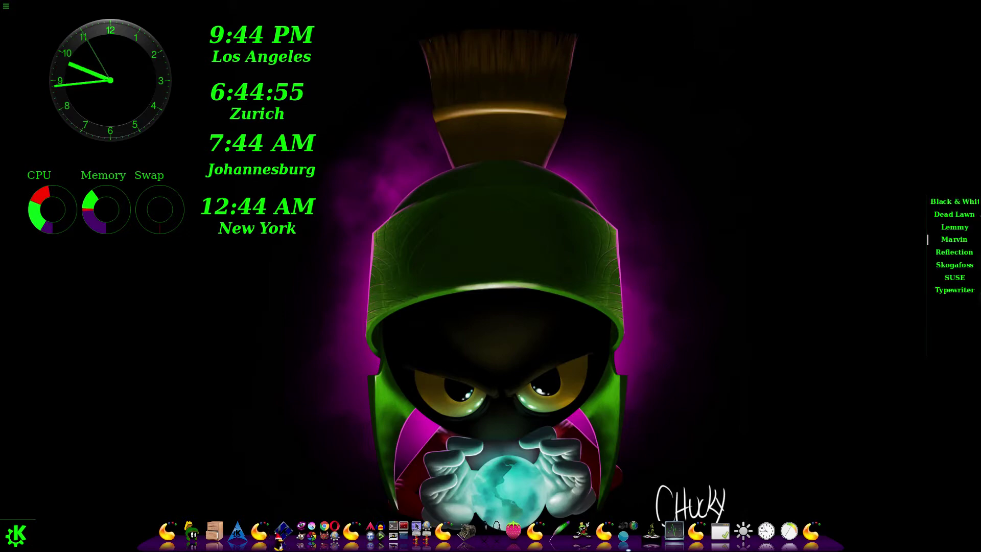
click(964, 216)
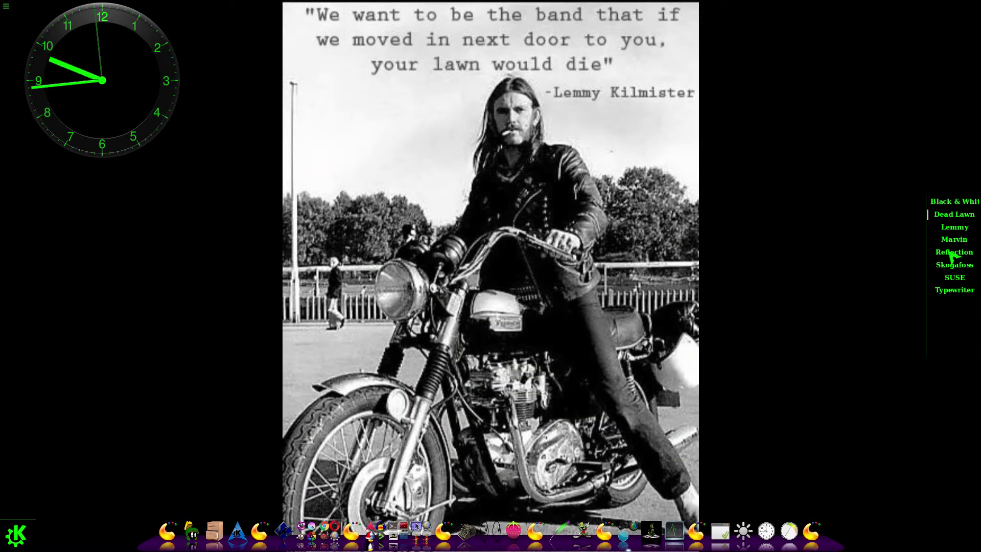
scroll(951, 255, down, 1)
scroll(951, 254, down, 1)
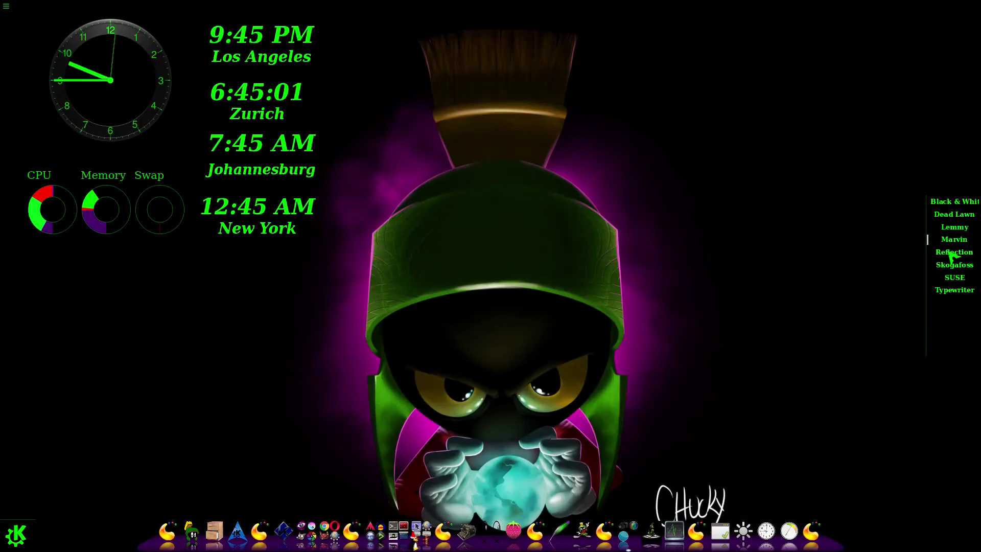
scroll(951, 256, down, 1)
scroll(951, 256, down, 1)
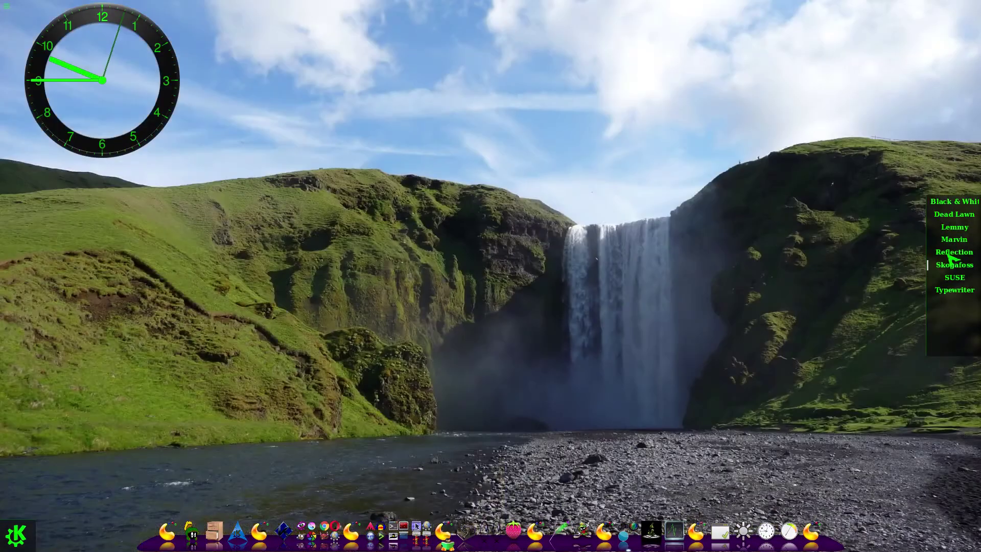
scroll(951, 257, up, 1)
scroll(951, 259, up, 1)
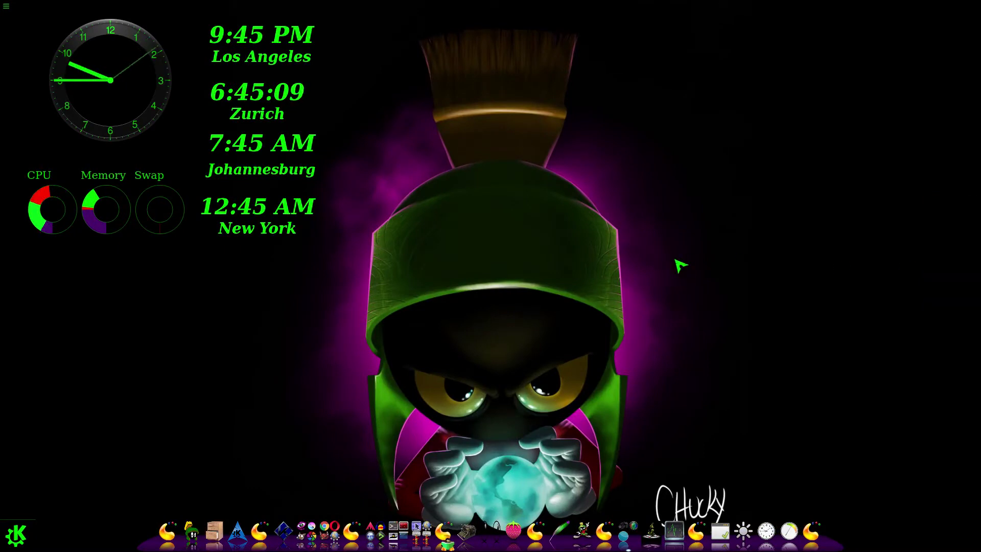
Cycle to the SUSE activity and back from the desktop background, and view the desktop grid of the Marvin activity
scroll(632, 263, up, 1)
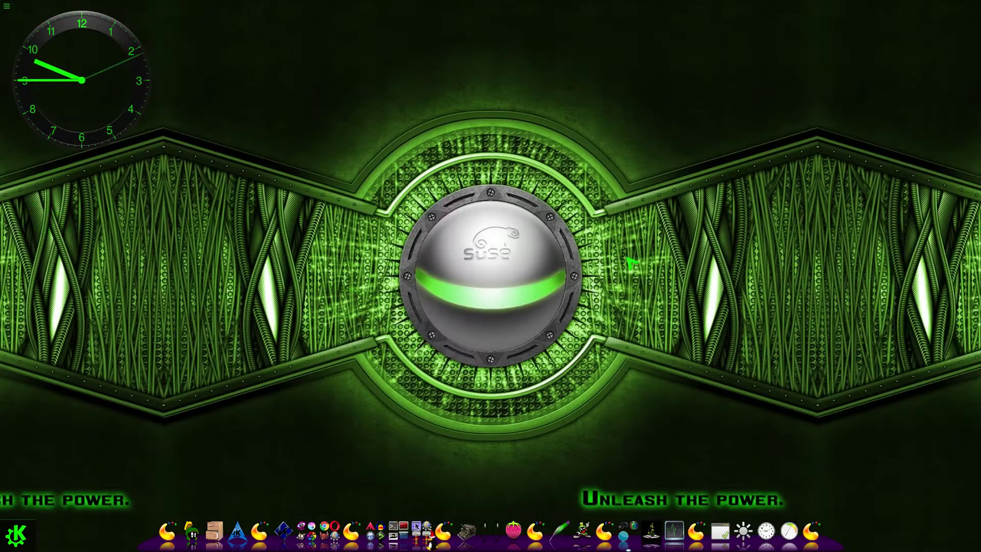
scroll(632, 263, down, 1)
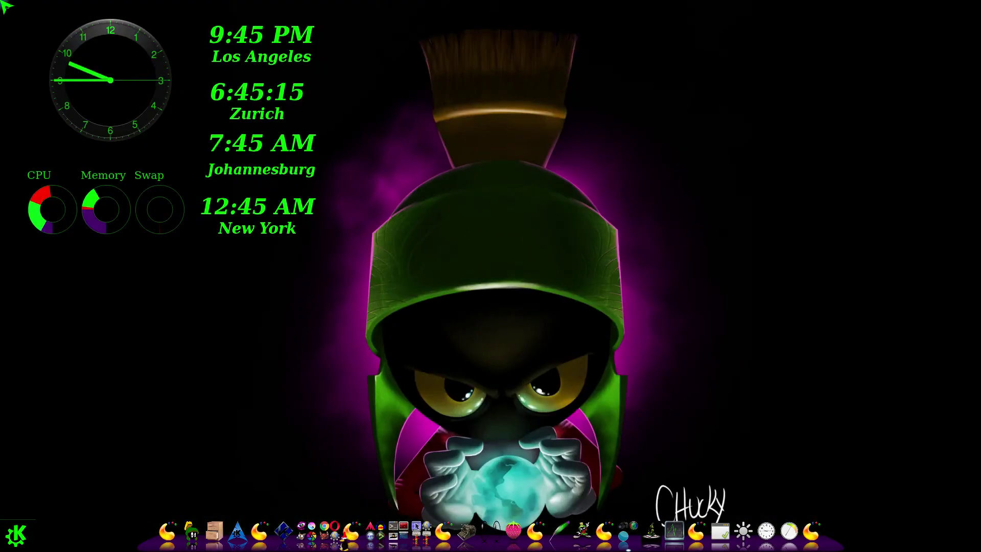
mouse_move(1, 2)
click(164, 102)
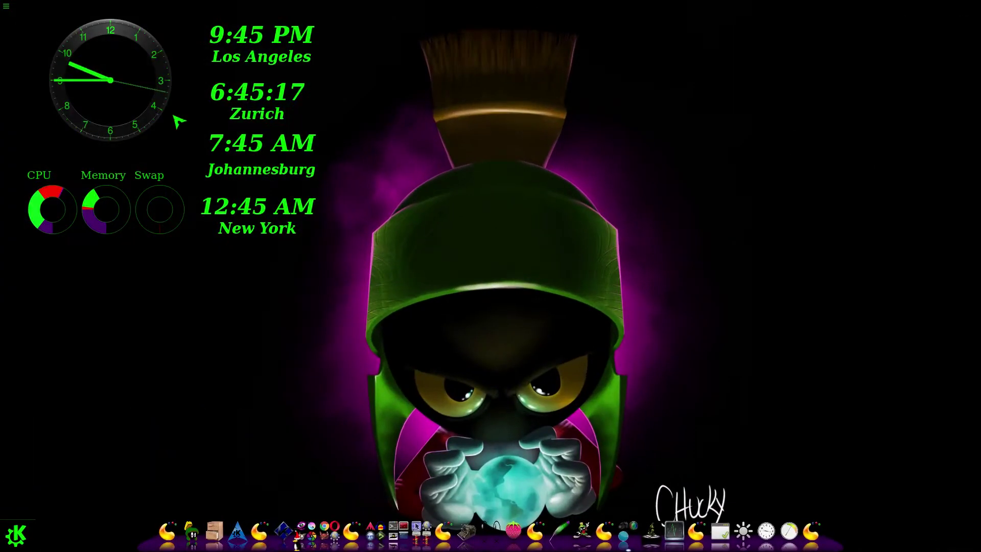
Cycle to the SUSE and Reflection activities and view the desktop grid of each, returning to its first desktop
scroll(444, 202, up, 1)
mouse_move(2, 1)
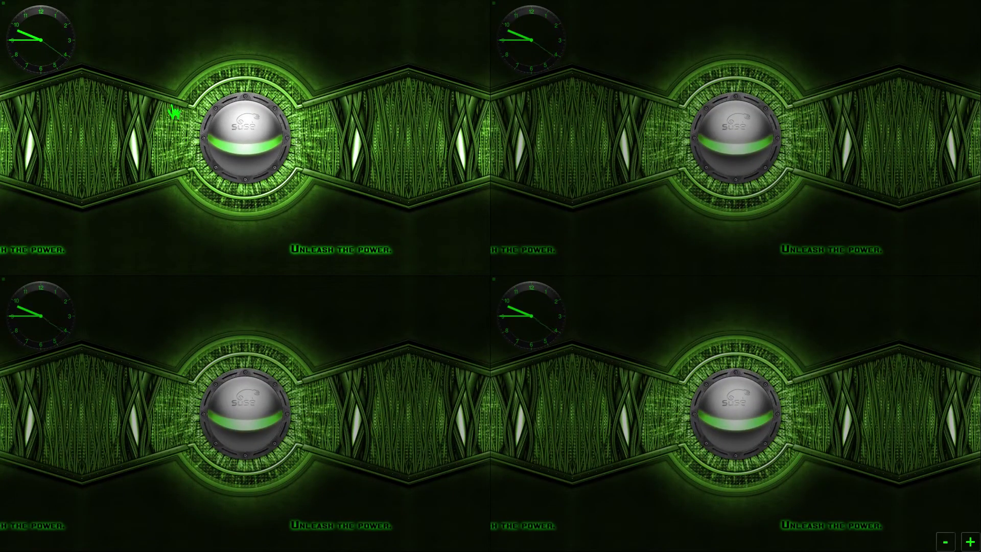
click(174, 112)
mouse_move(2, 3)
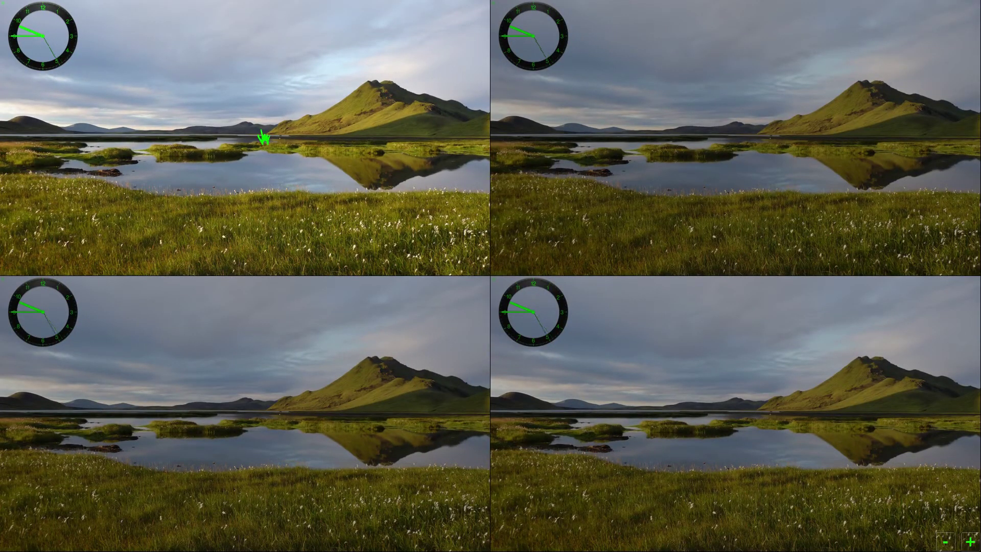
click(263, 137)
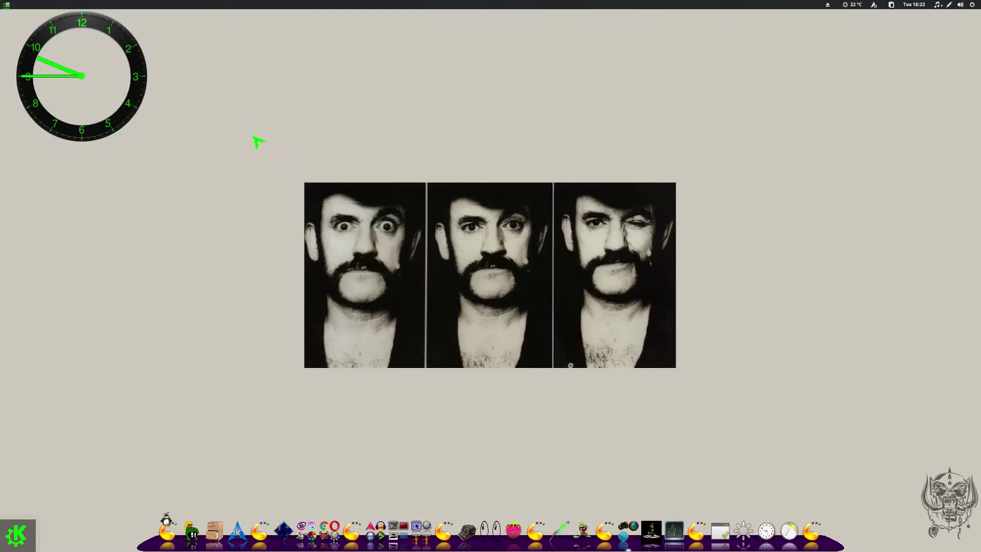
View the desktop grids of the Lemmy and Black & White activities, returning to the first desktop in each
mouse_move(1, 1)
click(199, 162)
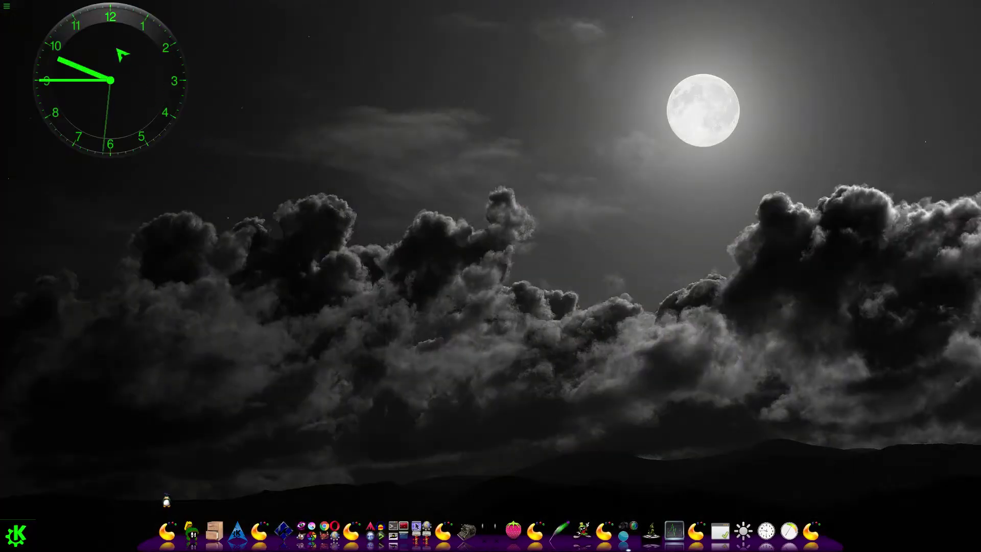
mouse_move(1, 2)
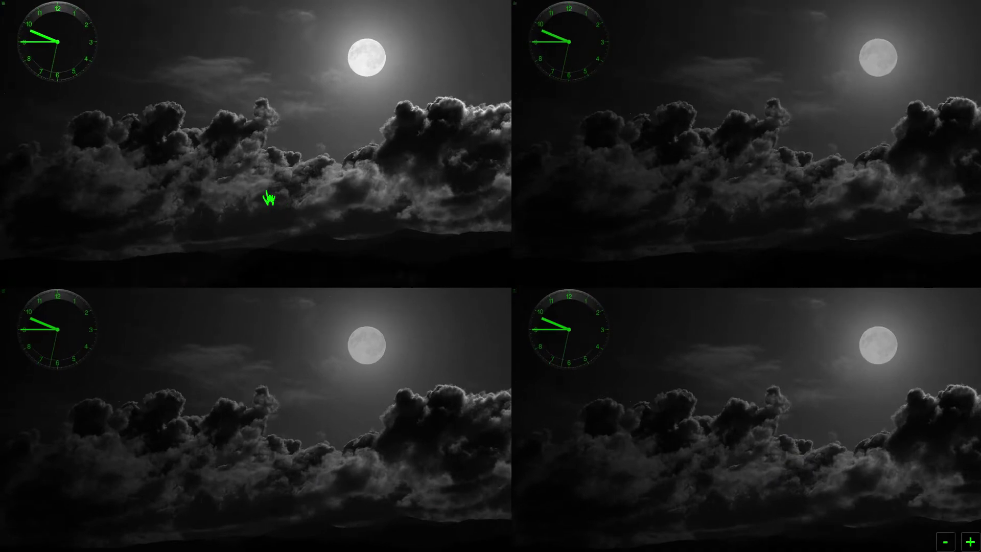
click(271, 198)
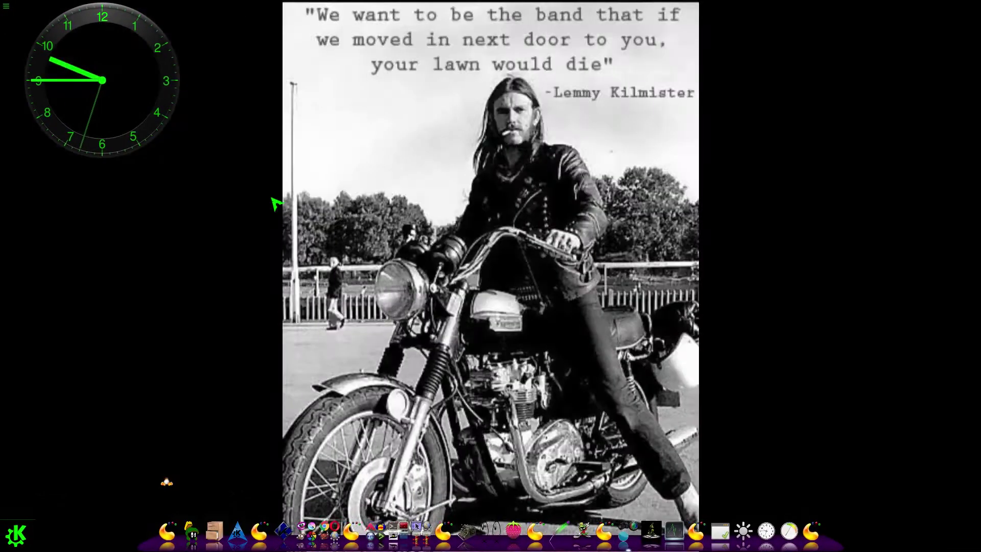
View the desktop grids of the Dead Lawn, Skogafoss and typewriter activities, returning to the first desktop in each, and cycle on to Marvin
mouse_move(2, 1)
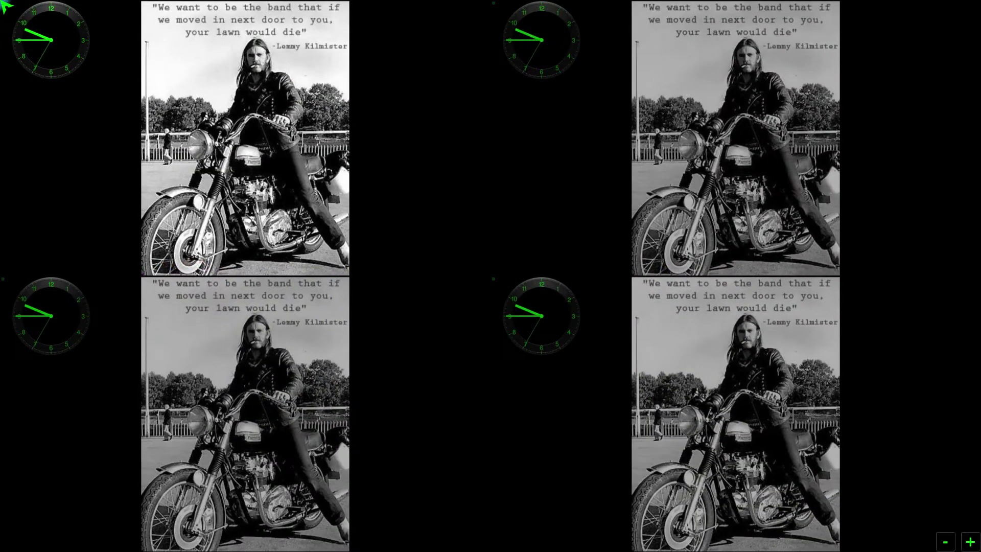
click(215, 127)
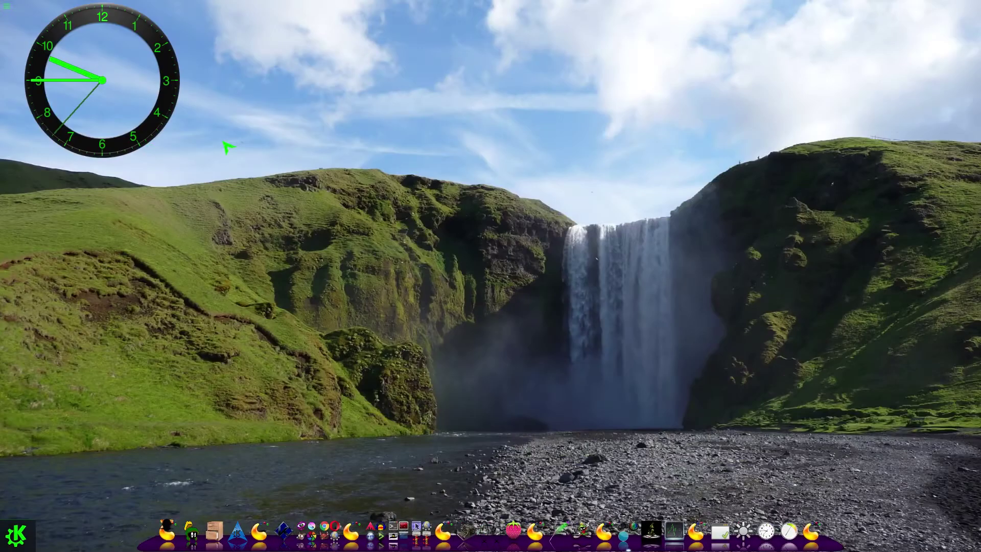
mouse_move(1, 1)
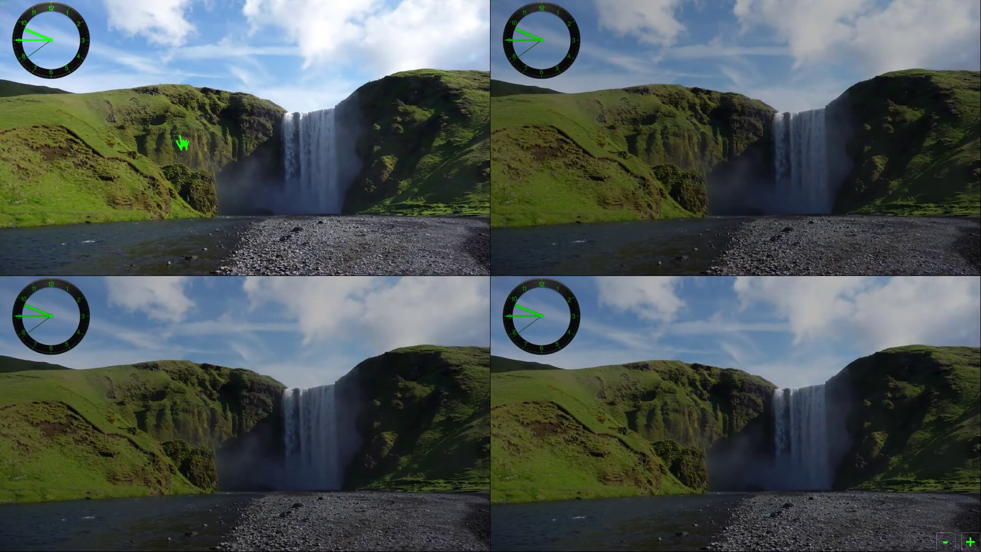
click(180, 138)
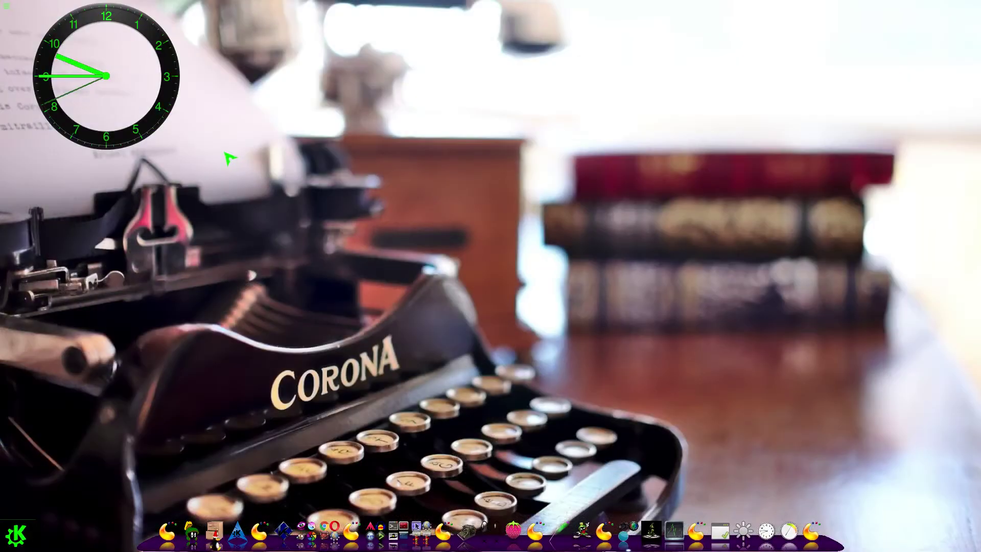
mouse_move(1, 2)
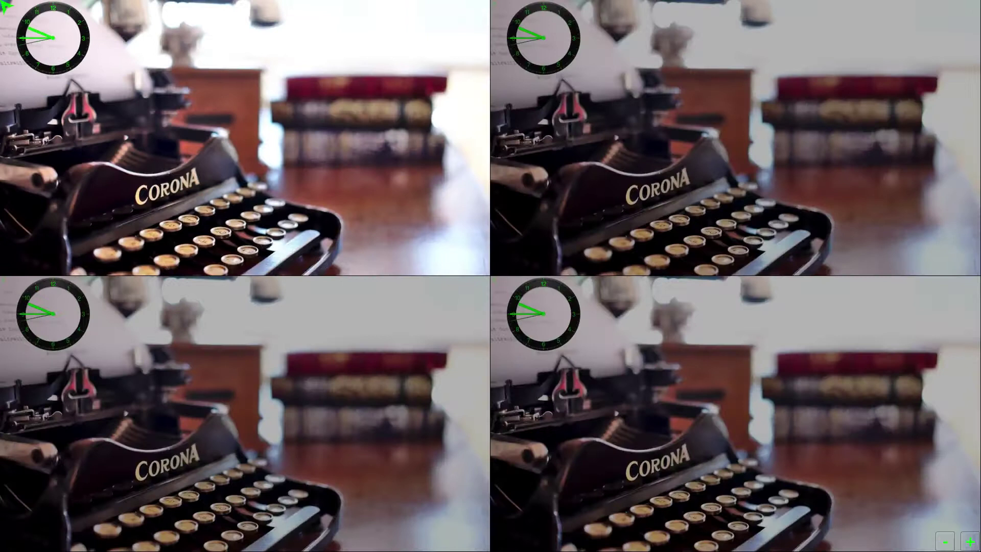
click(277, 190)
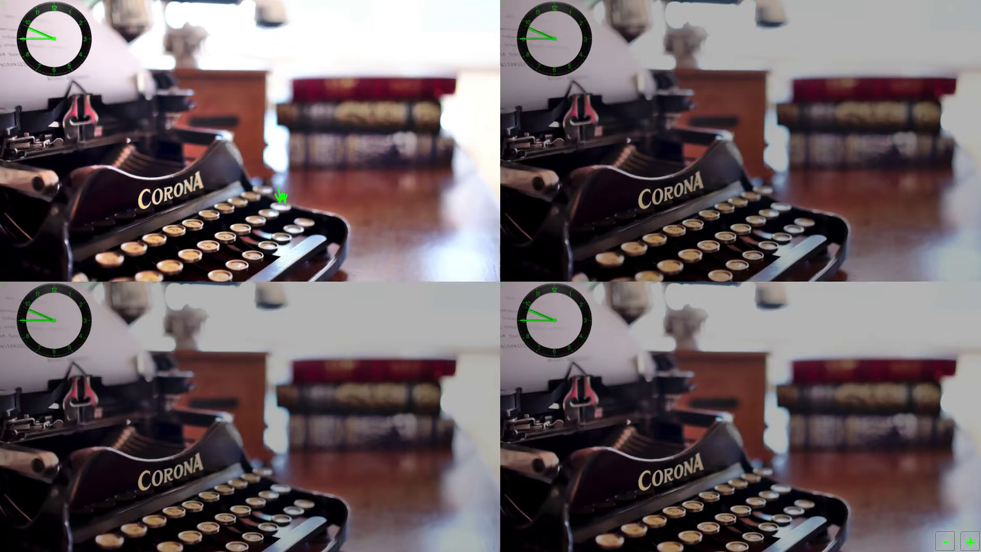
scroll(293, 199, down, 1)
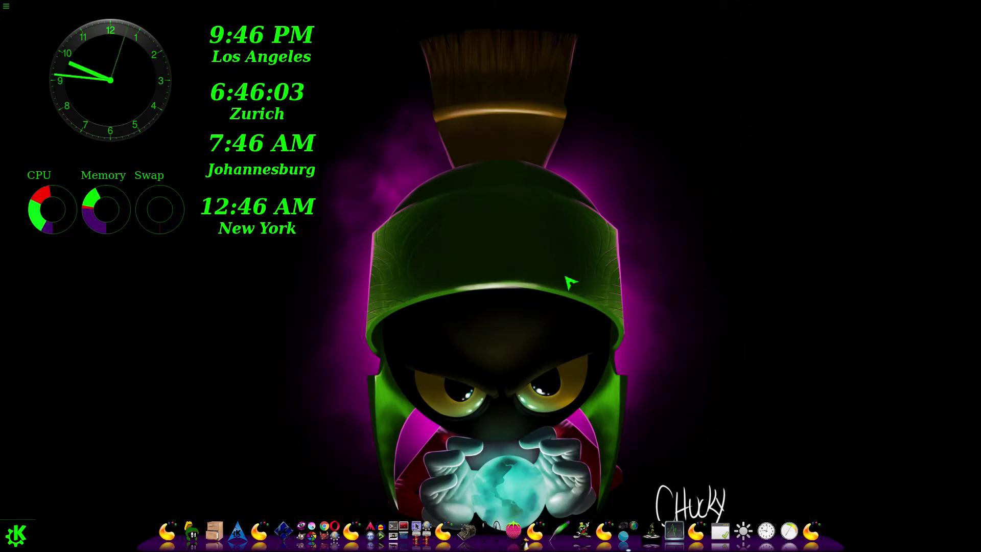
Cycle forward from Marvin through SUSE to the Lemmy activity, and backward past Marvin through the typewriter activity
scroll(587, 276, down, 1)
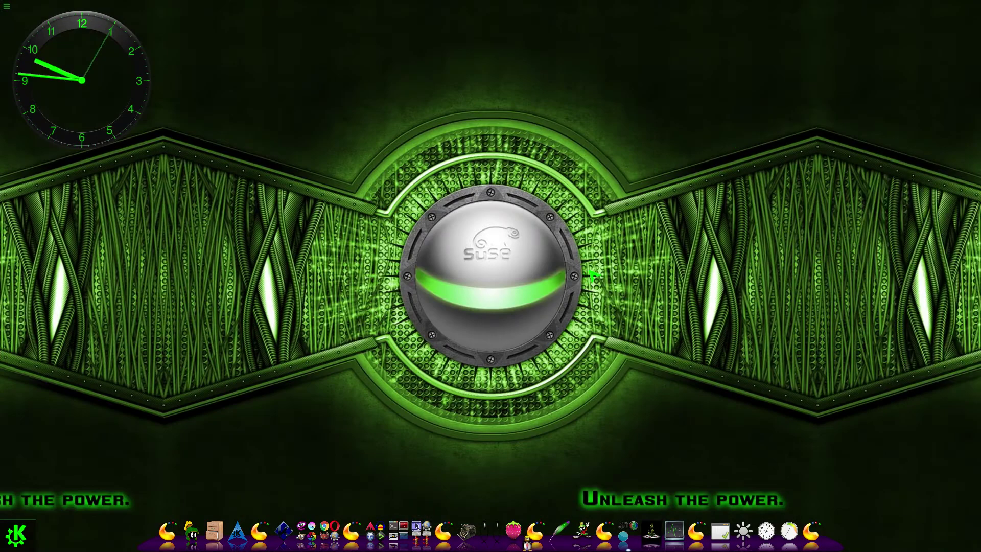
scroll(591, 274, down, 1)
scroll(592, 275, down, 1)
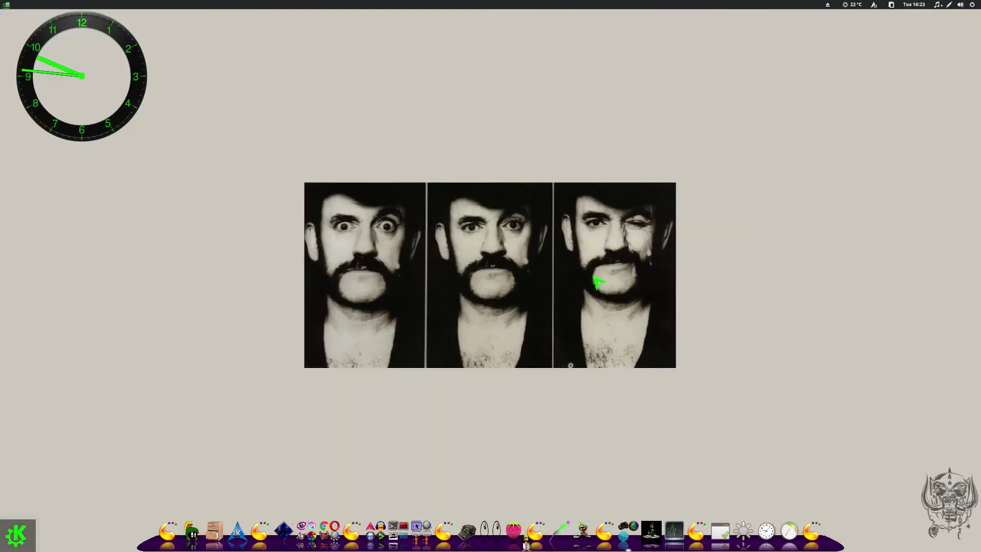
scroll(598, 281, up, 1)
scroll(597, 281, up, 1)
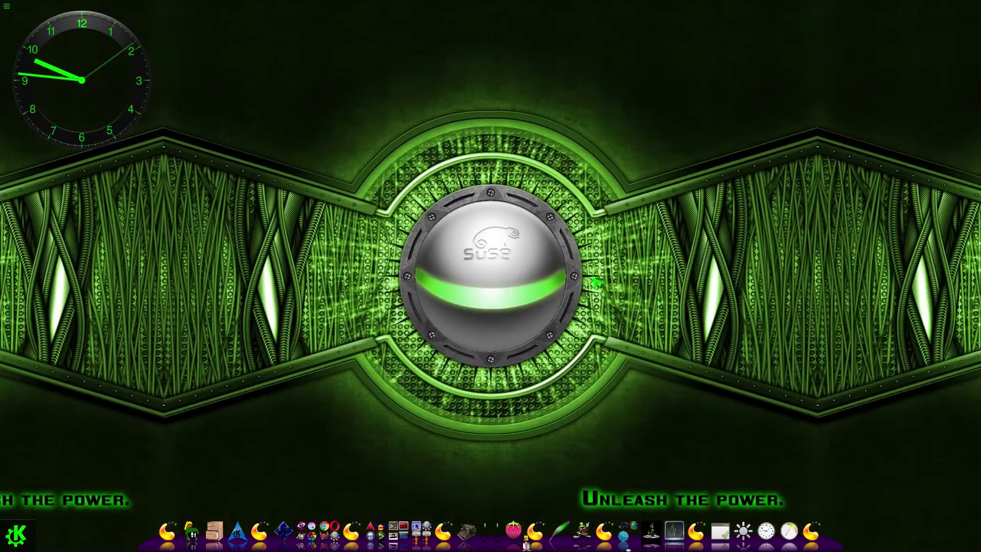
scroll(597, 283, up, 1)
scroll(596, 283, up, 1)
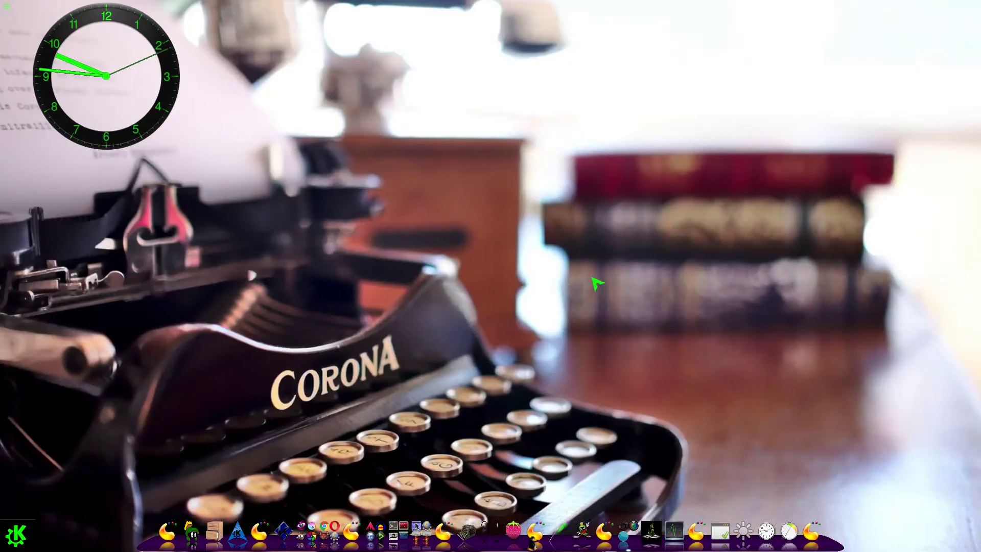
scroll(597, 282, up, 1)
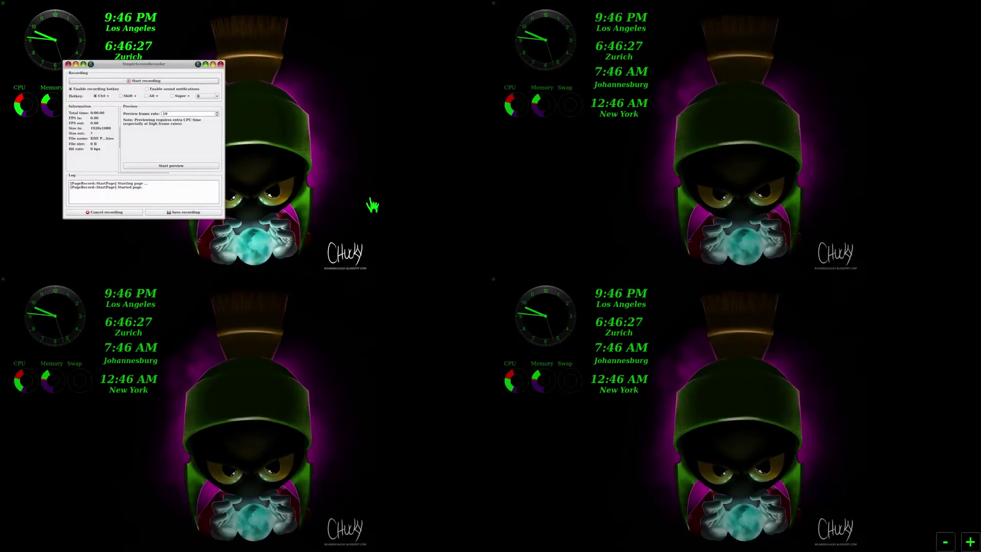
Return from the grid to Marvin's first desktop and cycle forward through all the activities back to Marvin
click(372, 204)
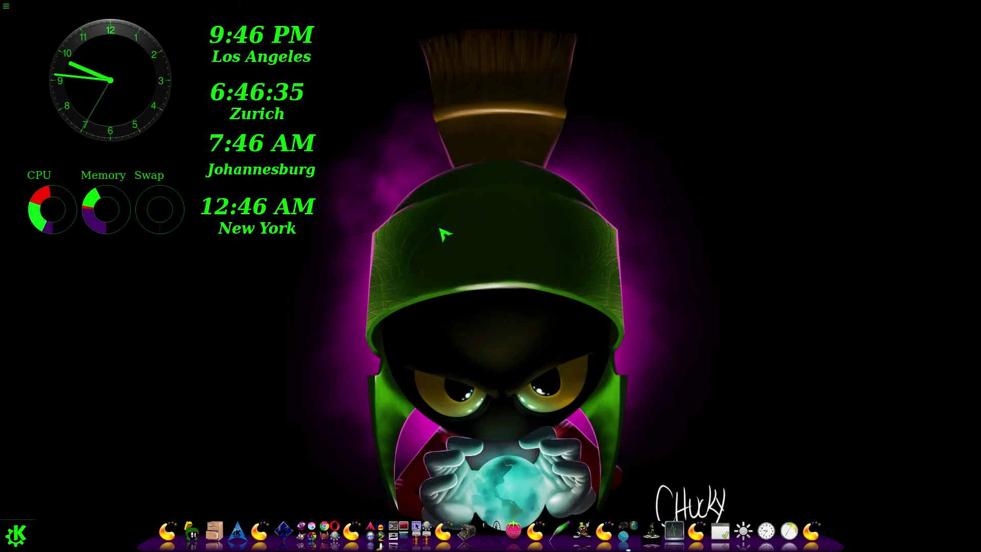
scroll(444, 232, down, 1)
scroll(440, 233, down, 1)
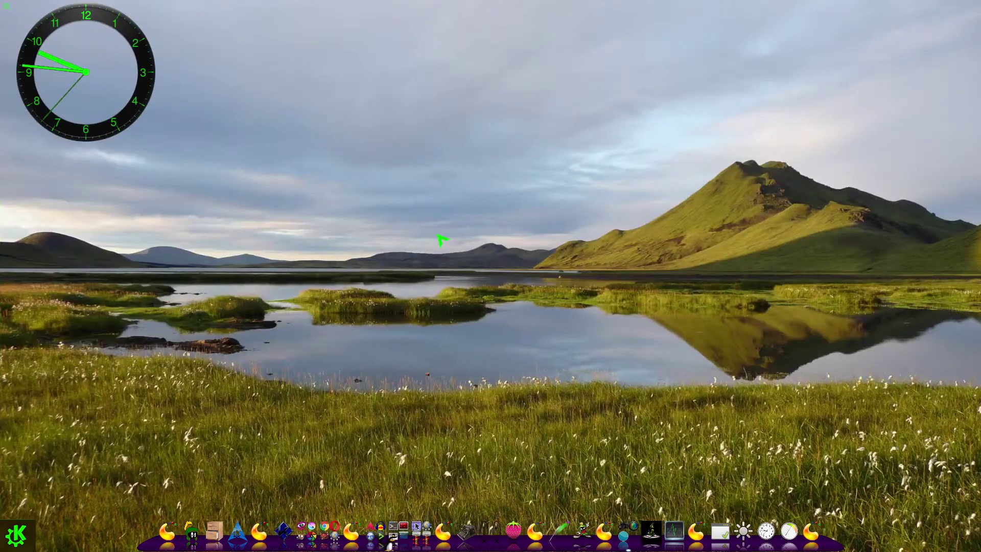
scroll(438, 236, down, 3)
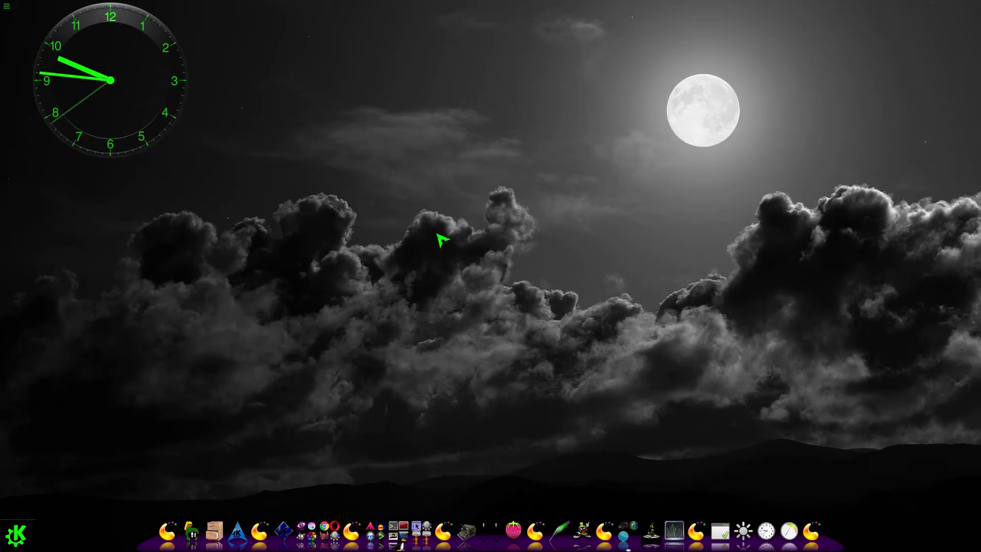
scroll(438, 236, down, 2)
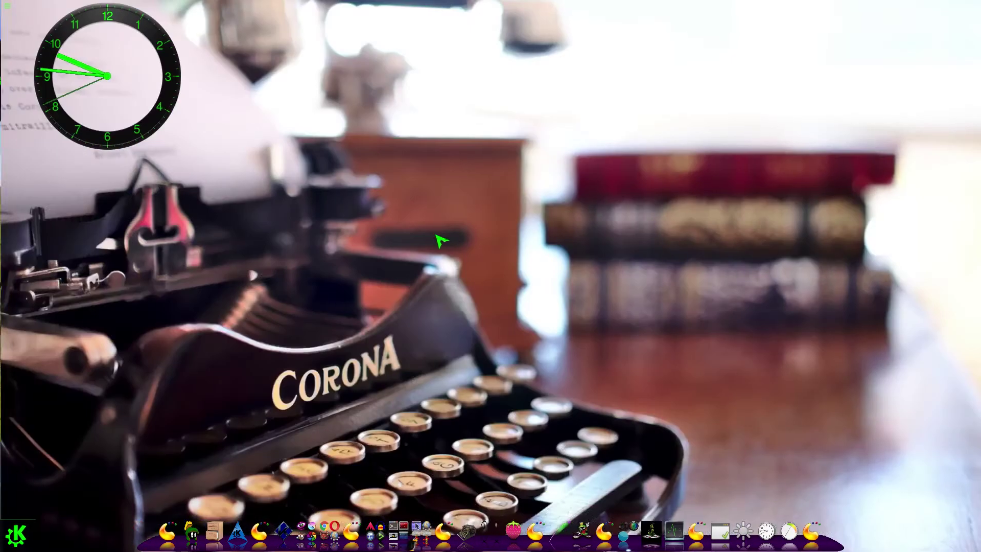
scroll(437, 236, up, 1)
scroll(437, 236, down, 2)
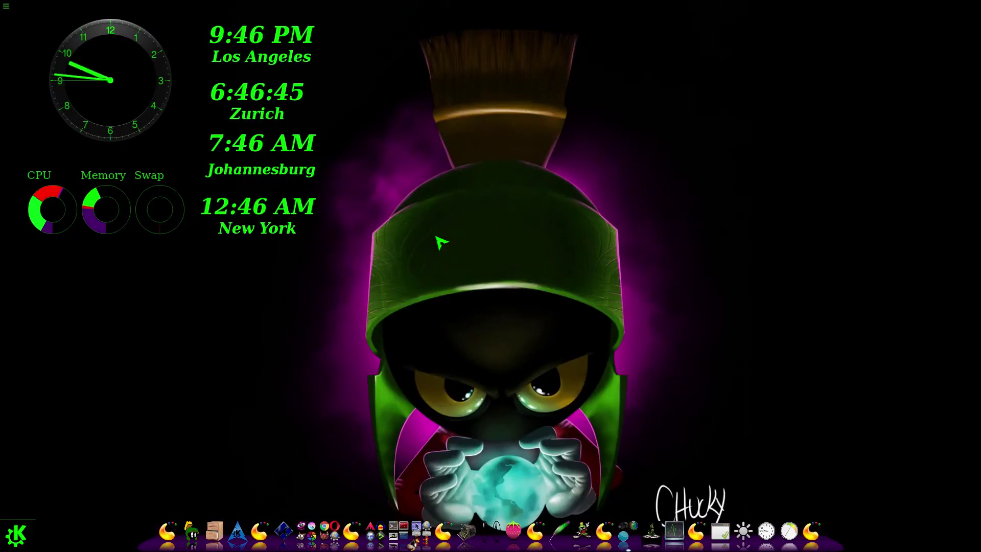
Cycle from Marvin to the next activity and back, and to the Reflection activity and back
scroll(436, 236, down, 1)
scroll(436, 237, up, 1)
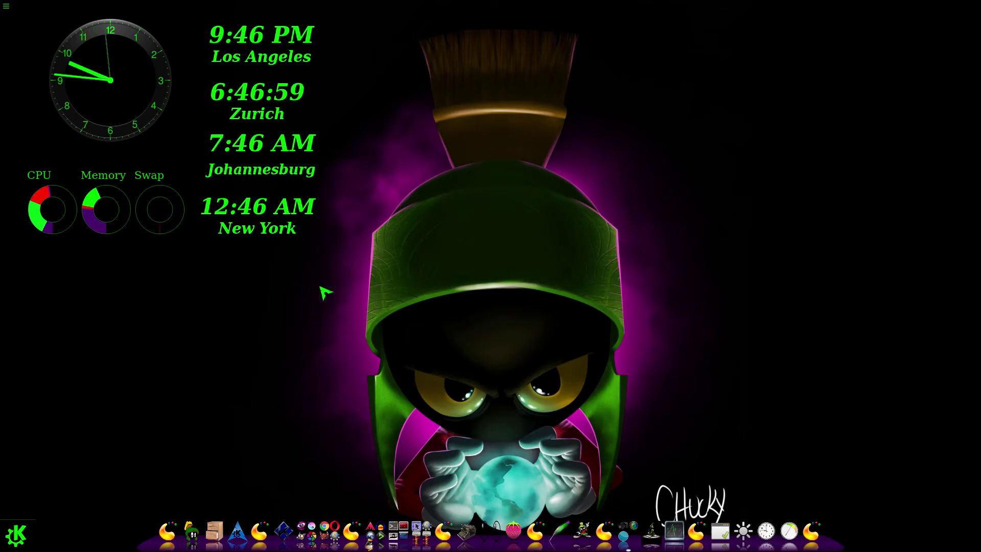
scroll(448, 275, down, 1)
scroll(450, 278, down, 1)
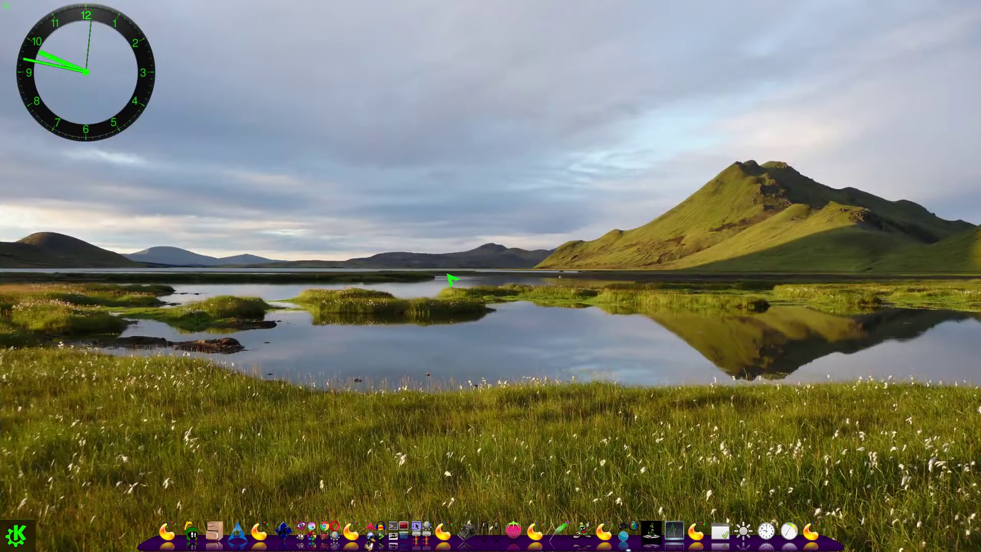
scroll(449, 278, up, 2)
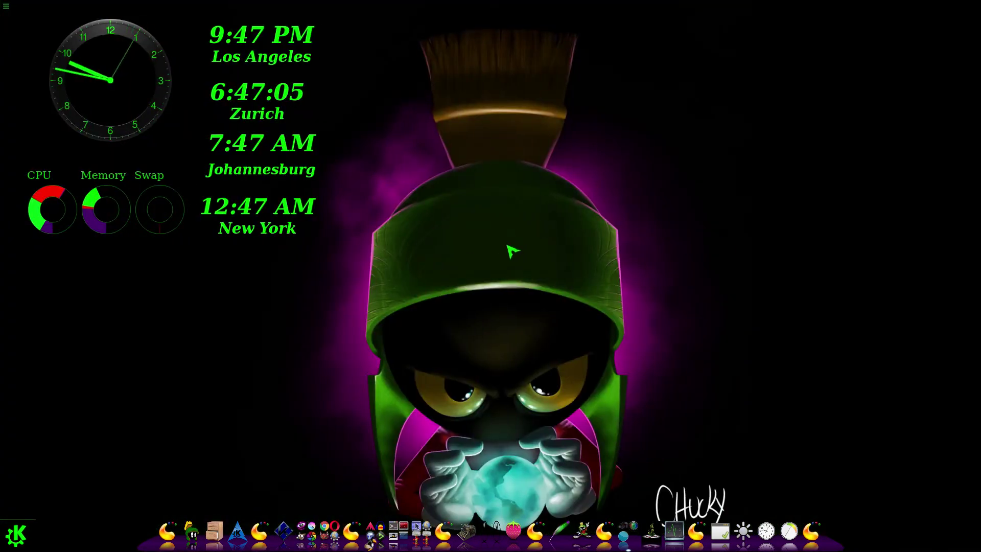
Set the Vertical-Scroll mouse action to Switch Desktop in the desktop settings and apply it
right_click(492, 220)
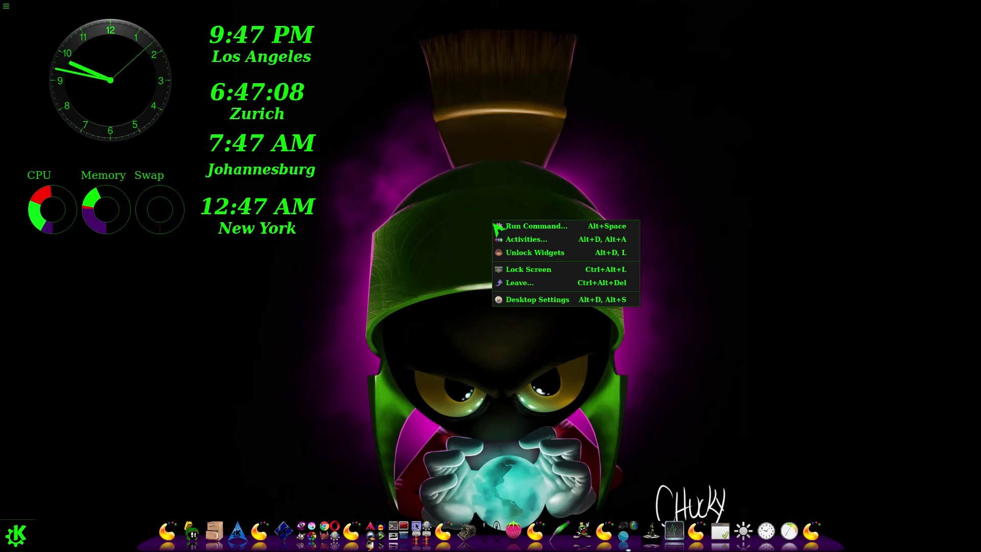
click(553, 301)
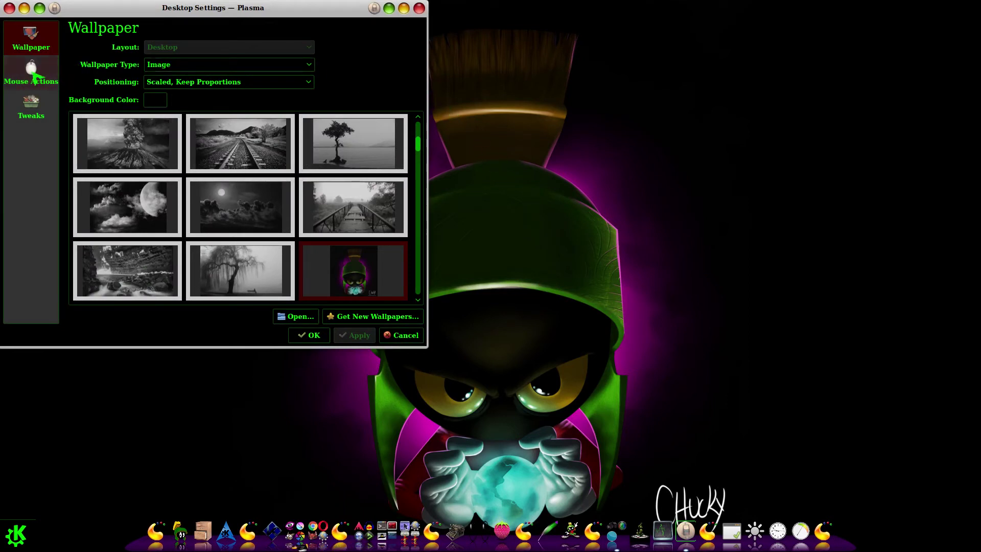
click(34, 75)
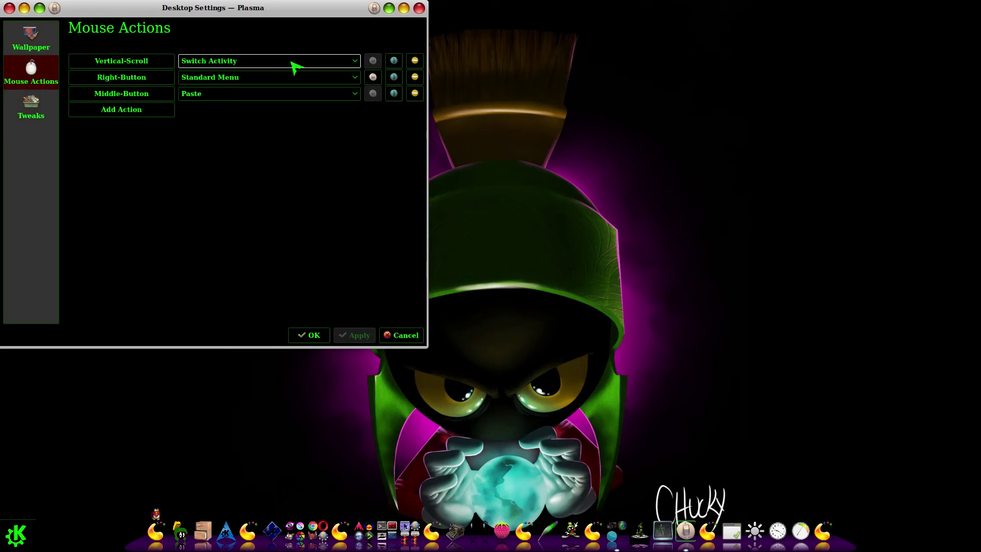
click(357, 62)
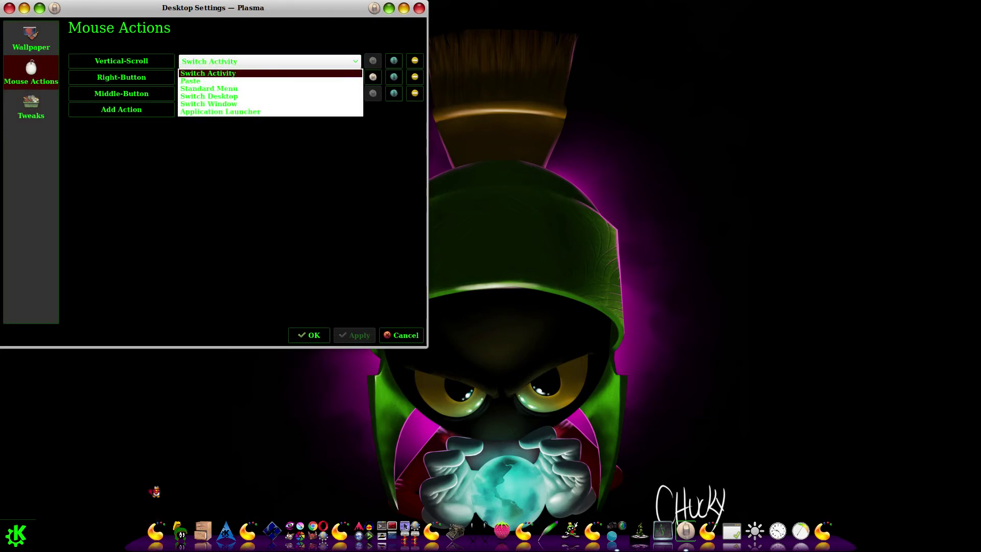
click(333, 98)
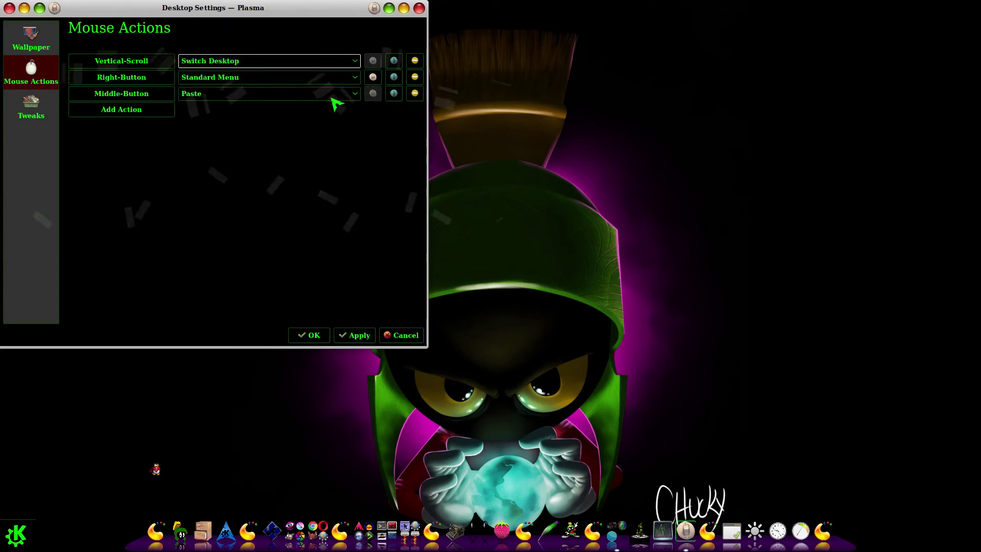
click(357, 337)
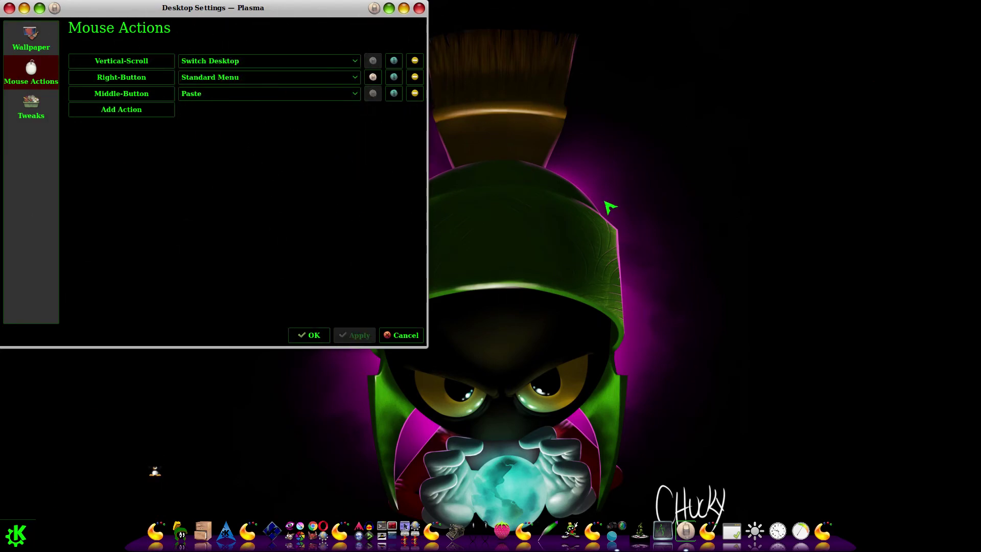
Cycle through Marvin's virtual desktops from the desktop background, returning to the one with the settings dialog
scroll(610, 207, down, 1)
scroll(610, 208, down, 1)
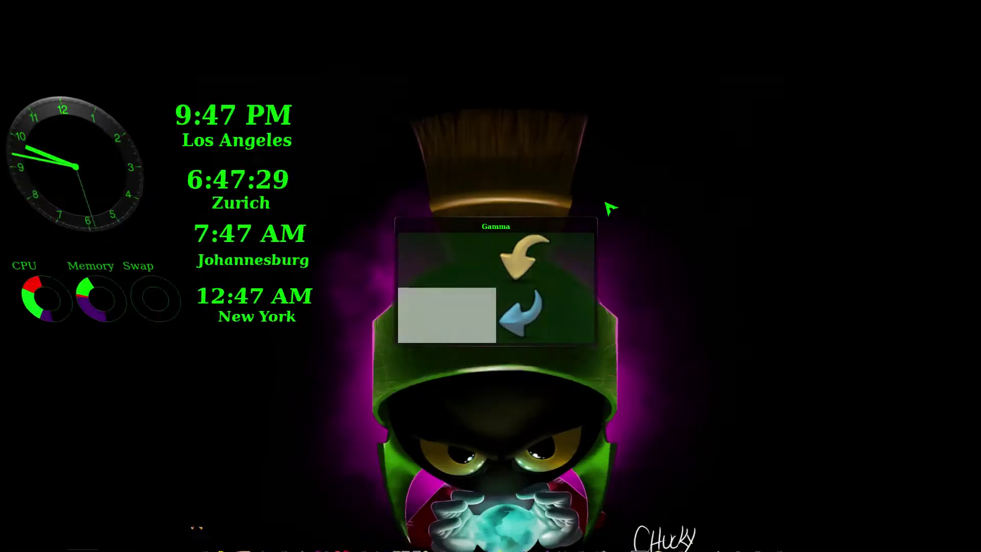
scroll(610, 207, down, 1)
scroll(611, 207, down, 1)
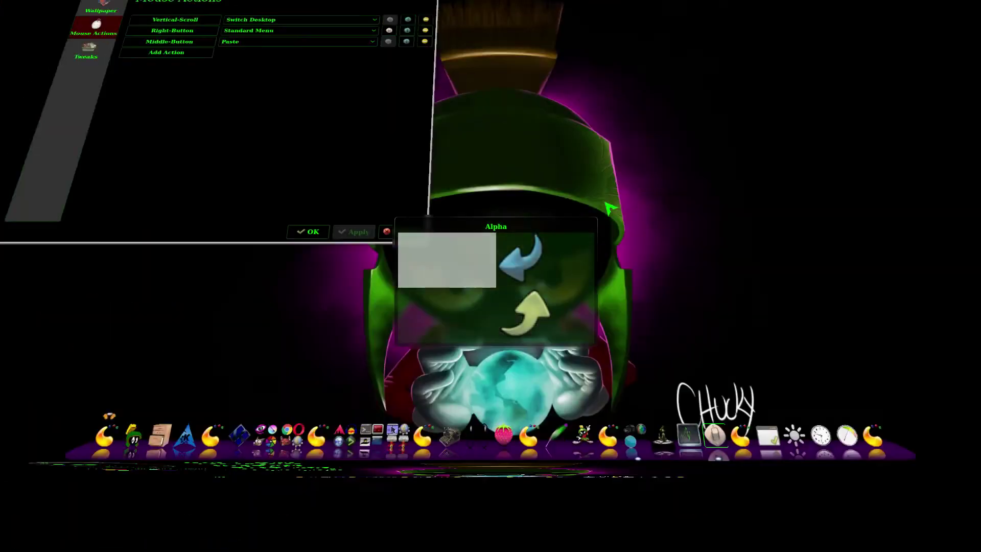
scroll(610, 207, down, 1)
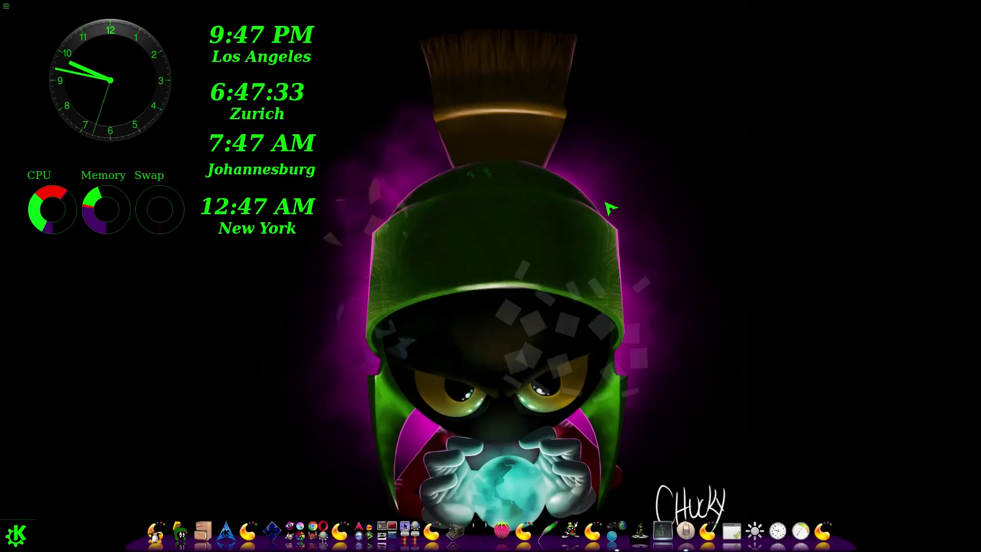
scroll(610, 207, up, 1)
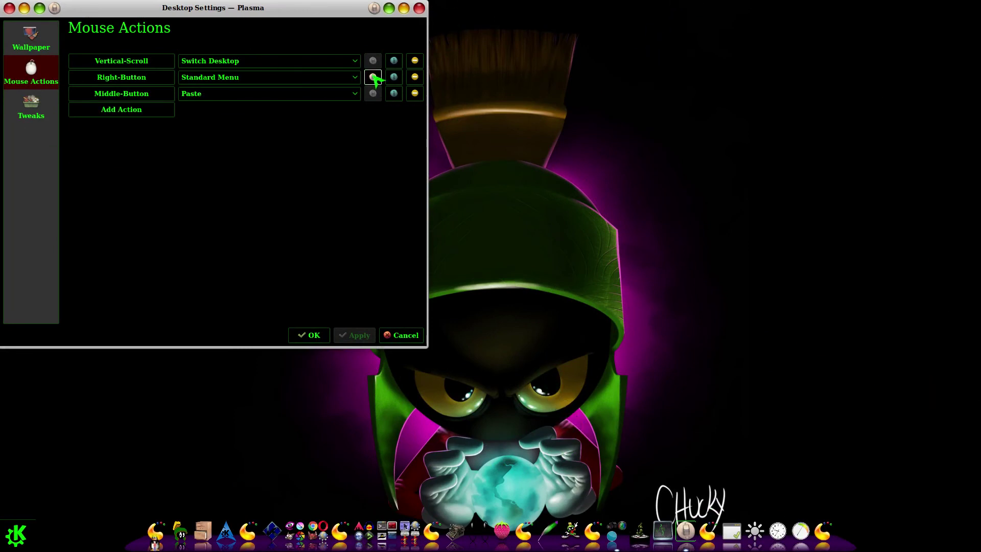
Set the Vertical-Scroll mouse action to Switch Activity, apply it and close the desktop settings
click(357, 62)
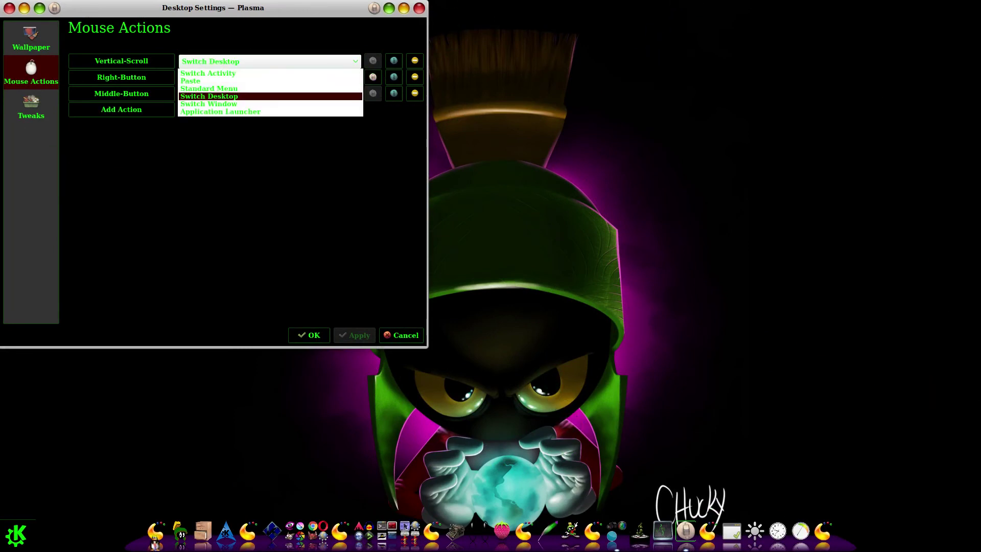
click(337, 75)
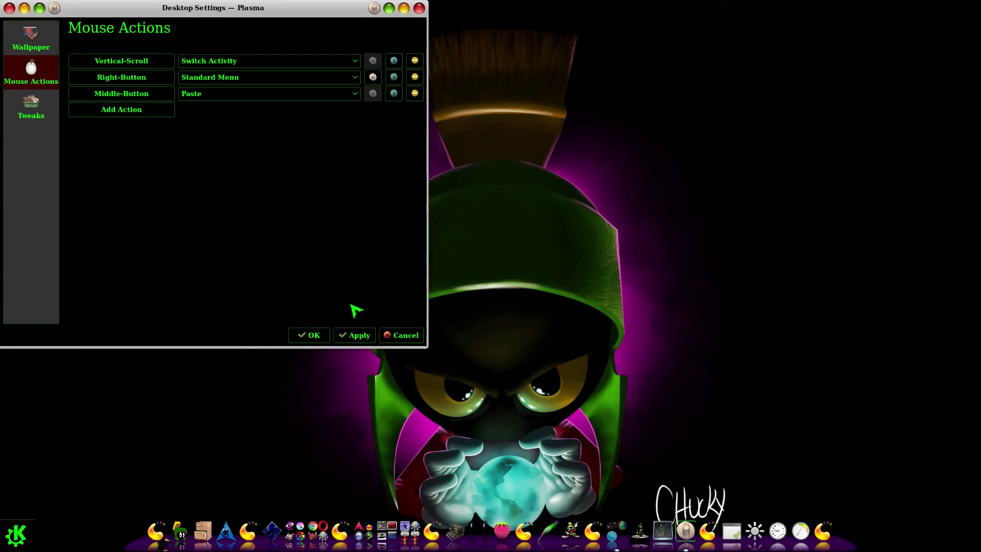
click(360, 336)
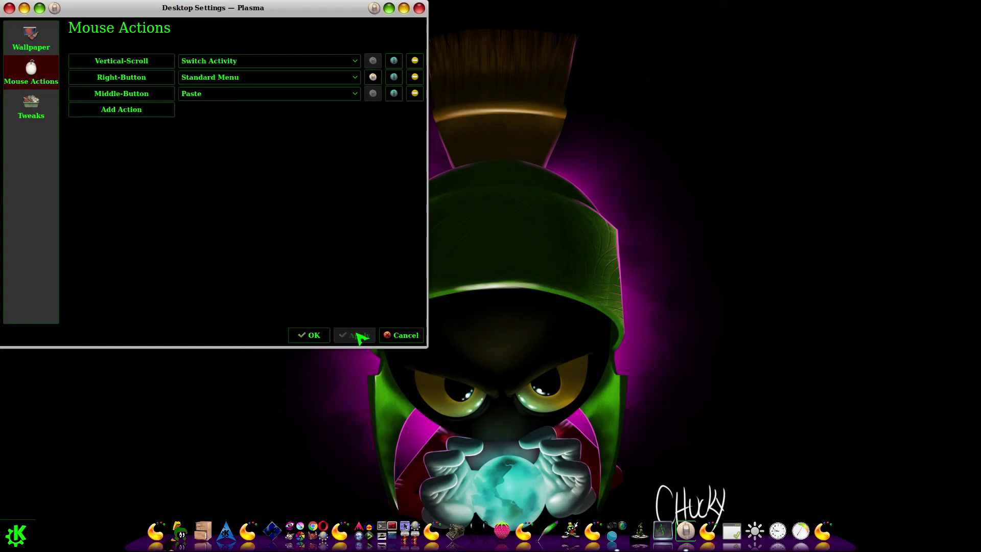
click(309, 335)
Cycle from Marvin forward through SUSE, Dead Lawn and the remaining activities back to Marvin, and reveal the auto-hidden side panel
scroll(529, 278, down, 1)
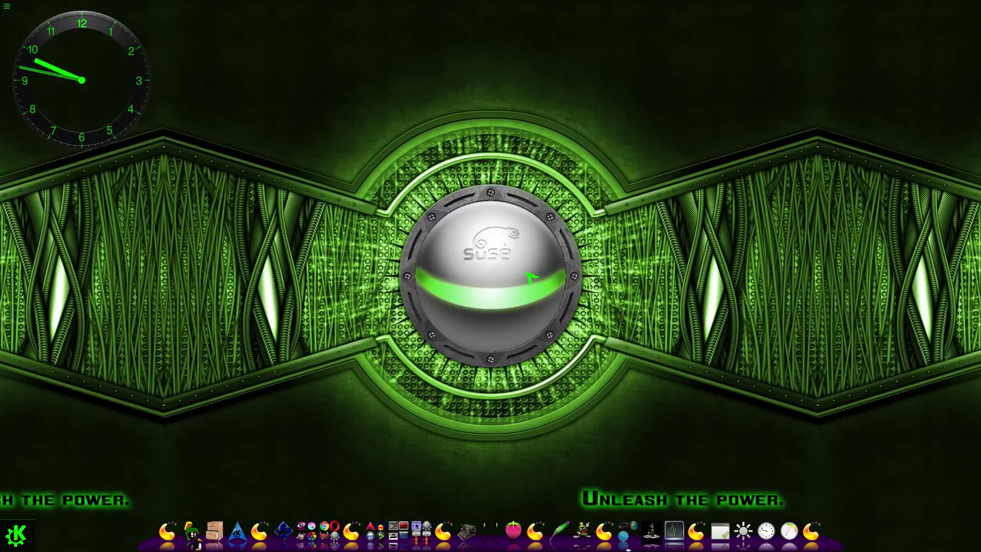
scroll(532, 276, down, 1)
scroll(531, 276, down, 3)
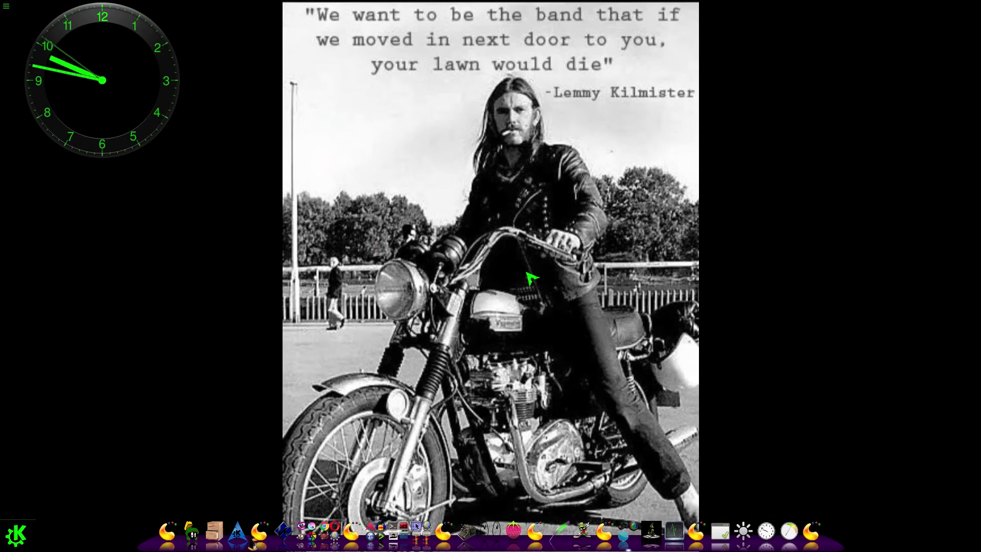
scroll(530, 278, down, 3)
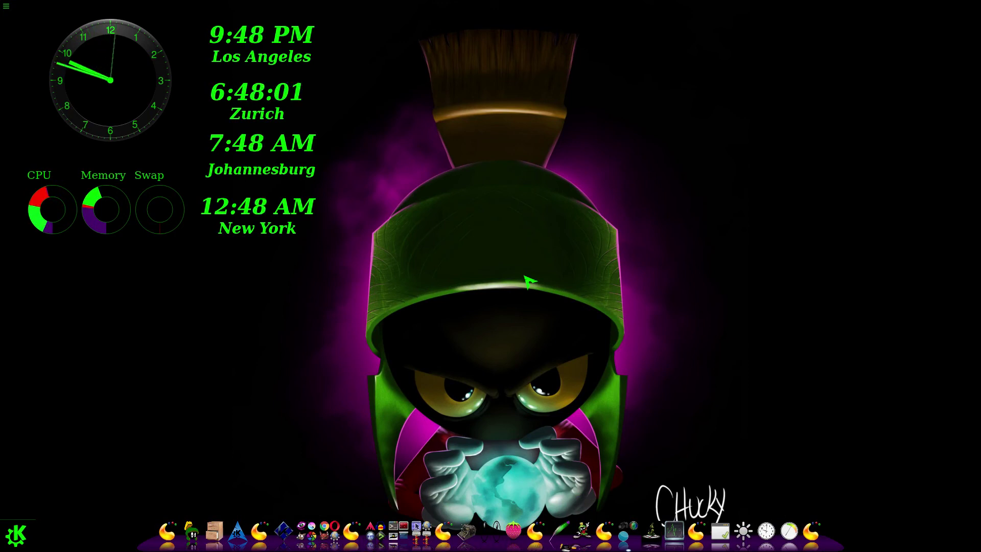
mouse_move(7, 296)
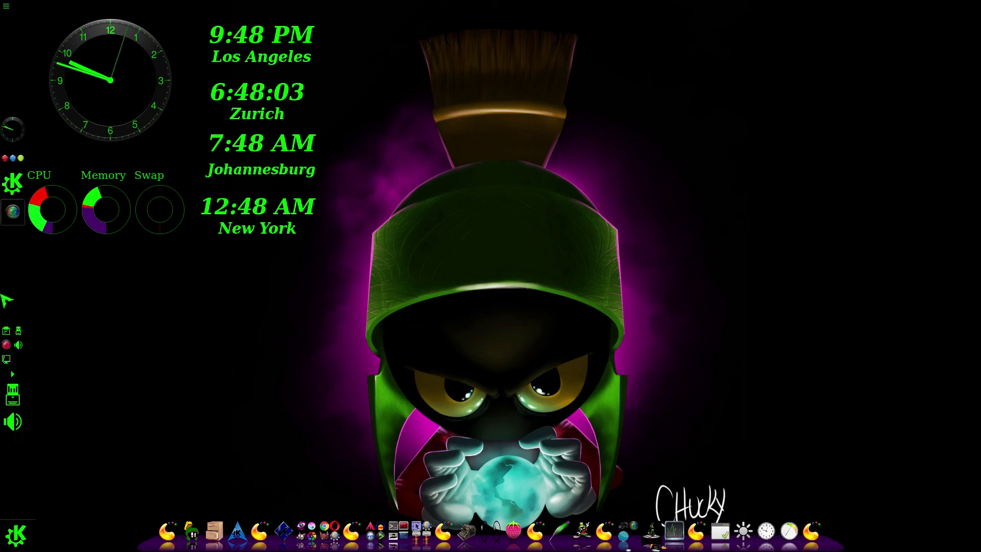